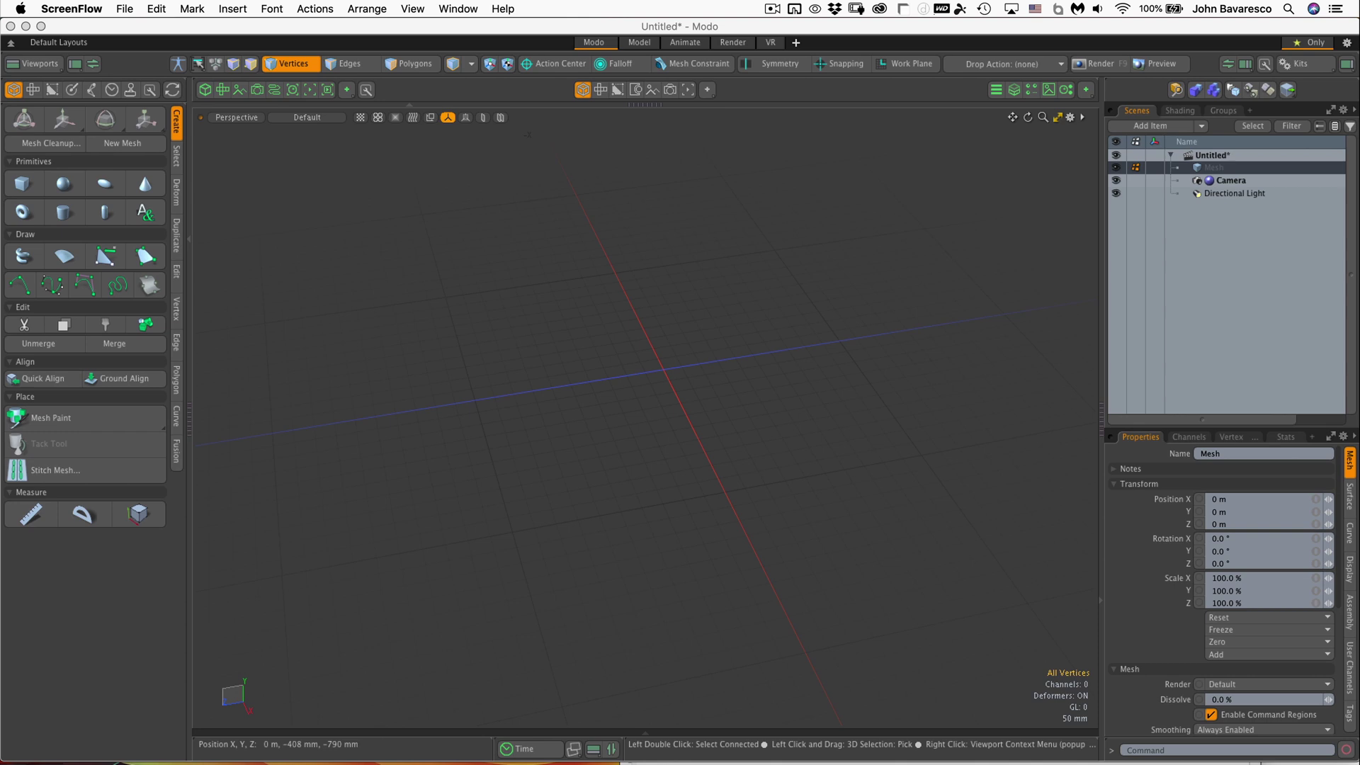
# Create a unit torus primitive at the origin and convert its polygons to Catmull-Clark subdivision surfaces
pyautogui.click(524, 334)
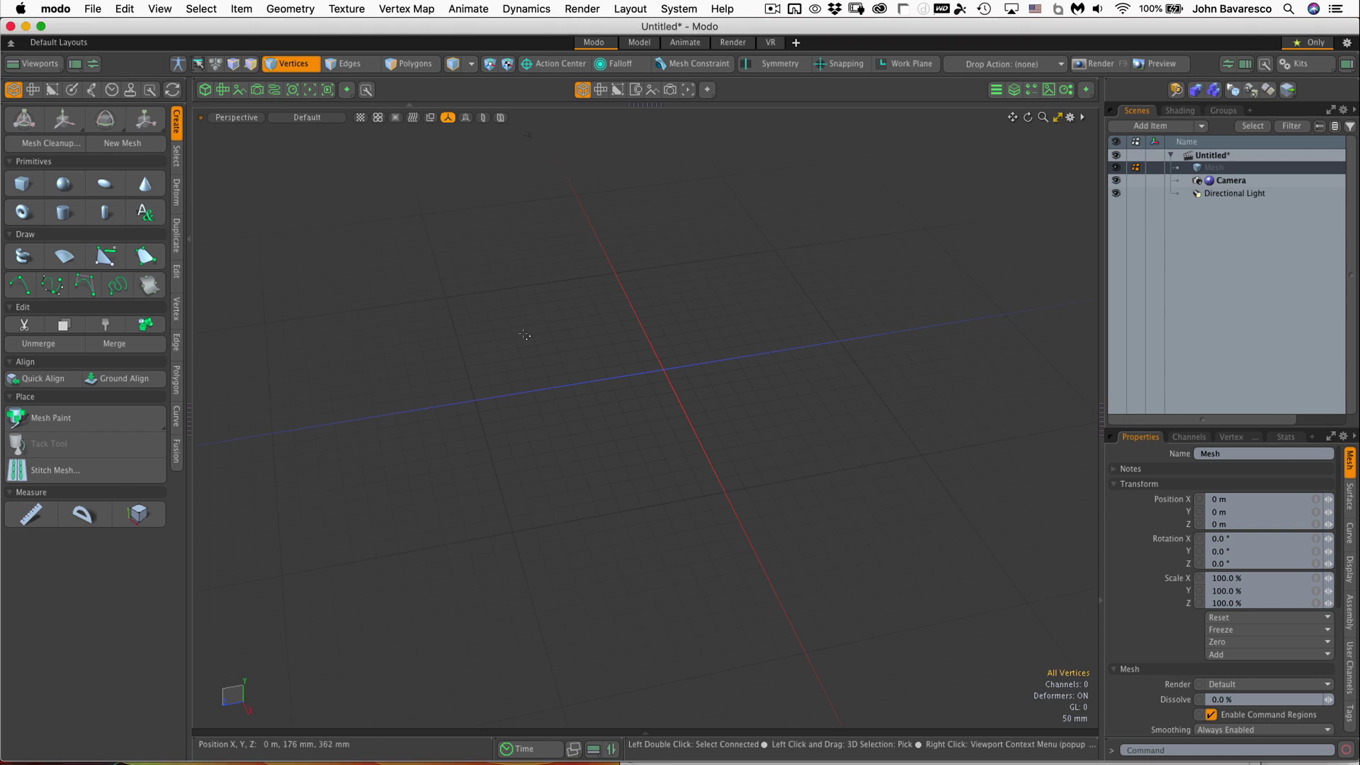
pyautogui.keyDown('ctrl'); pyautogui.click(24, 212); pyautogui.keyUp('ctrl')
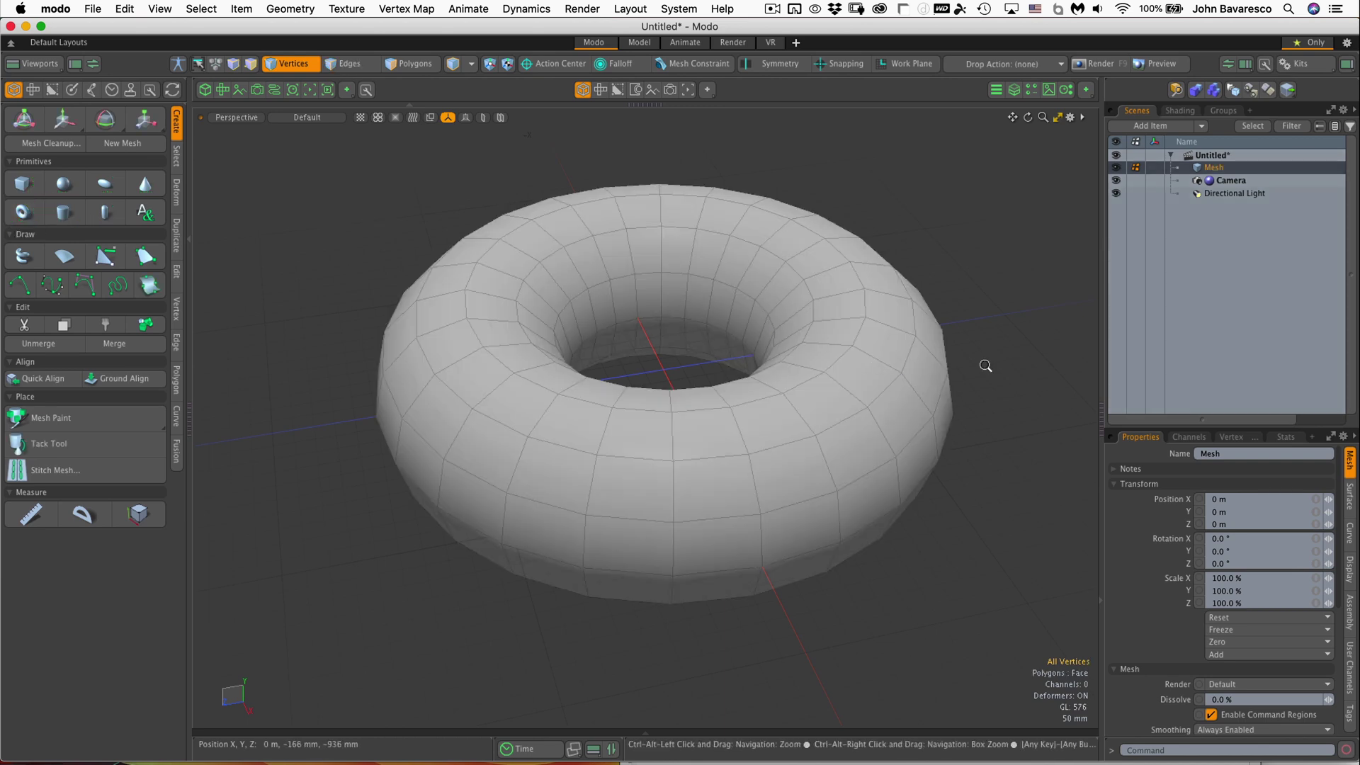
pyautogui.keyDown('ctrl'); pyautogui.keyDown('alt'); pyautogui.moveTo(985, 366); pyautogui.dragTo(746, 429); pyautogui.keyUp('alt'); pyautogui.keyUp('ctrl')
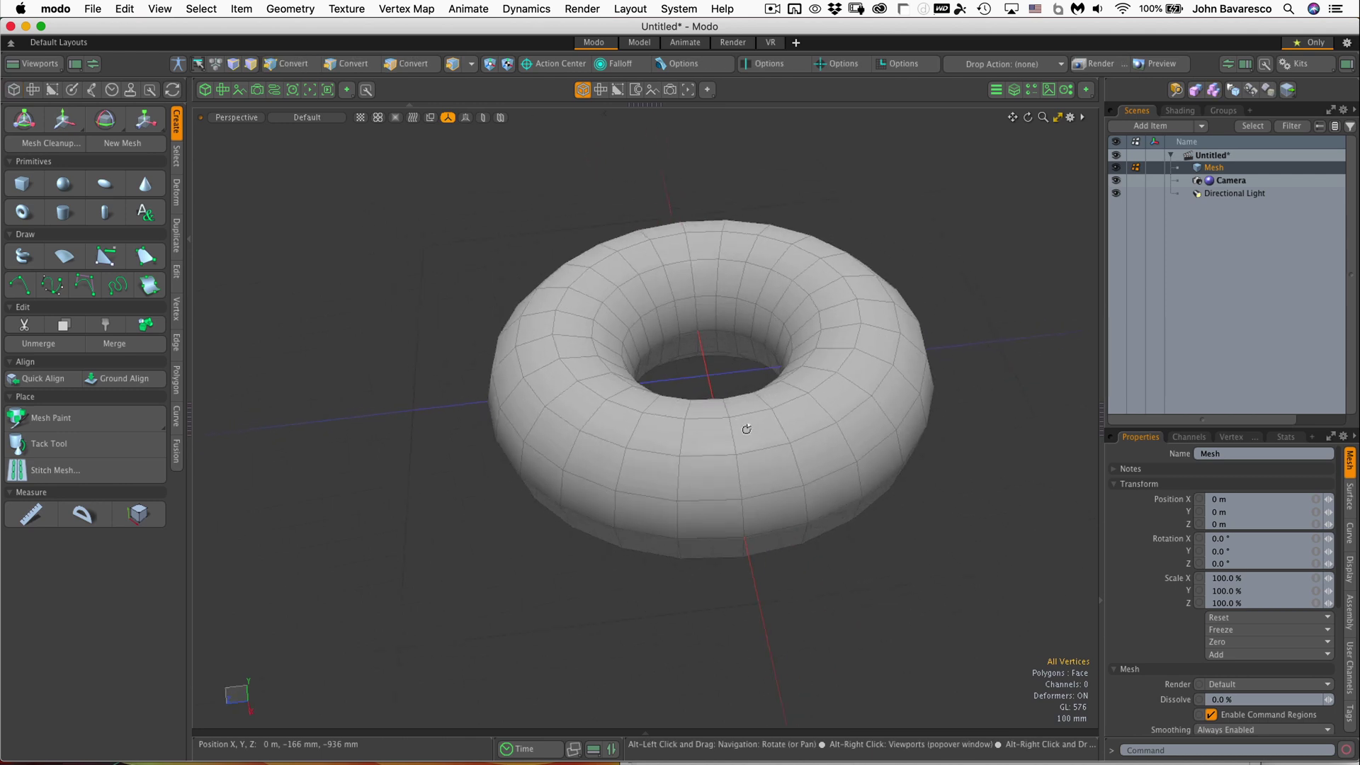
pyautogui.press('1')
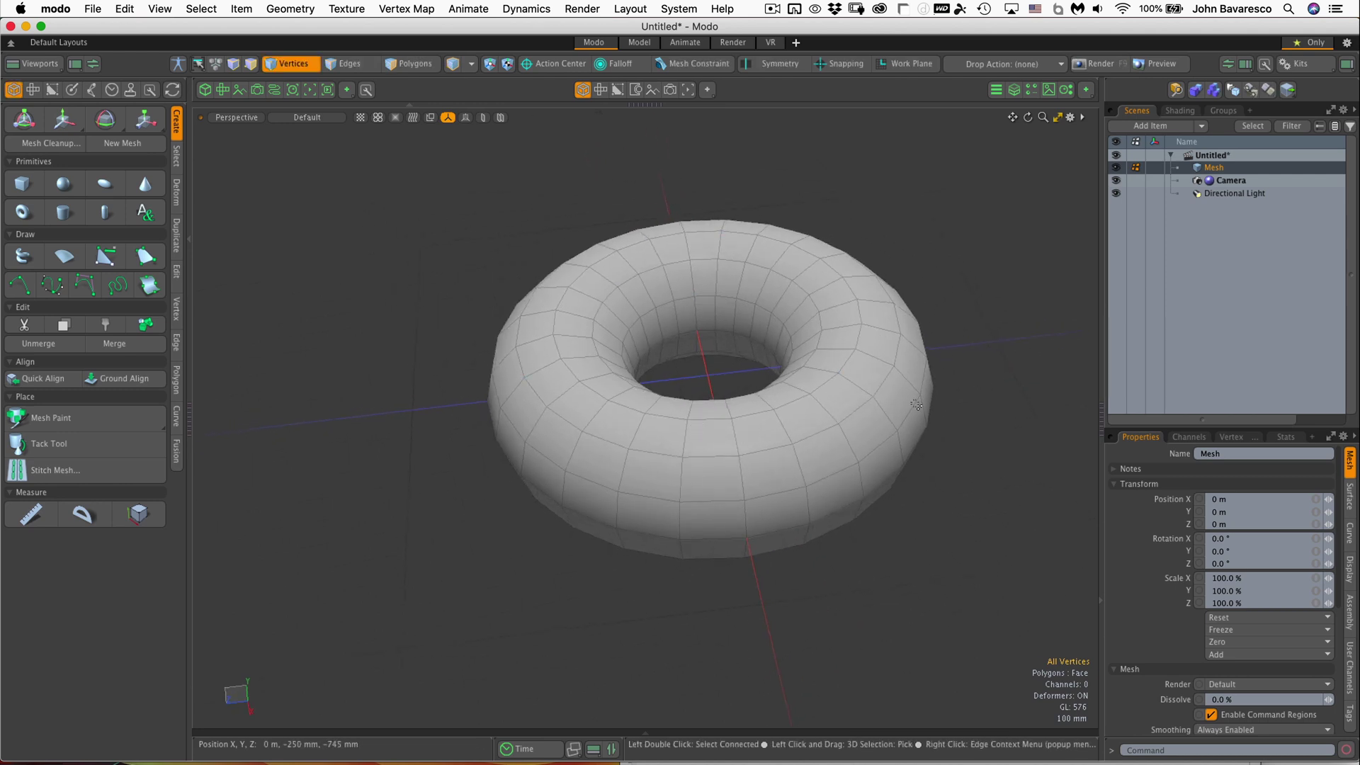
pyautogui.press('Tab')
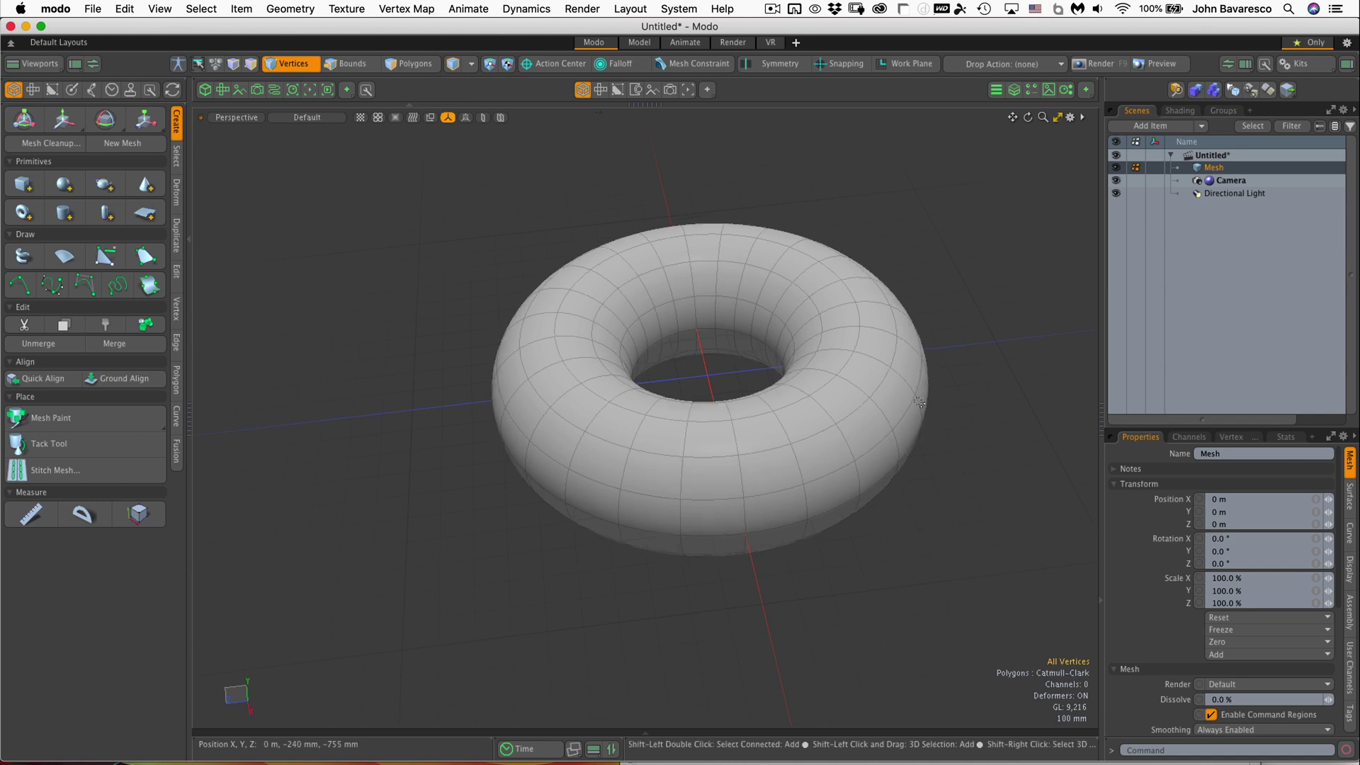
pyautogui.keyDown('ctrl'); pyautogui.keyDown('alt'); pyautogui.moveTo(829, 422); pyautogui.dragTo(774, 464); pyautogui.keyUp('alt'); pyautogui.keyUp('ctrl')
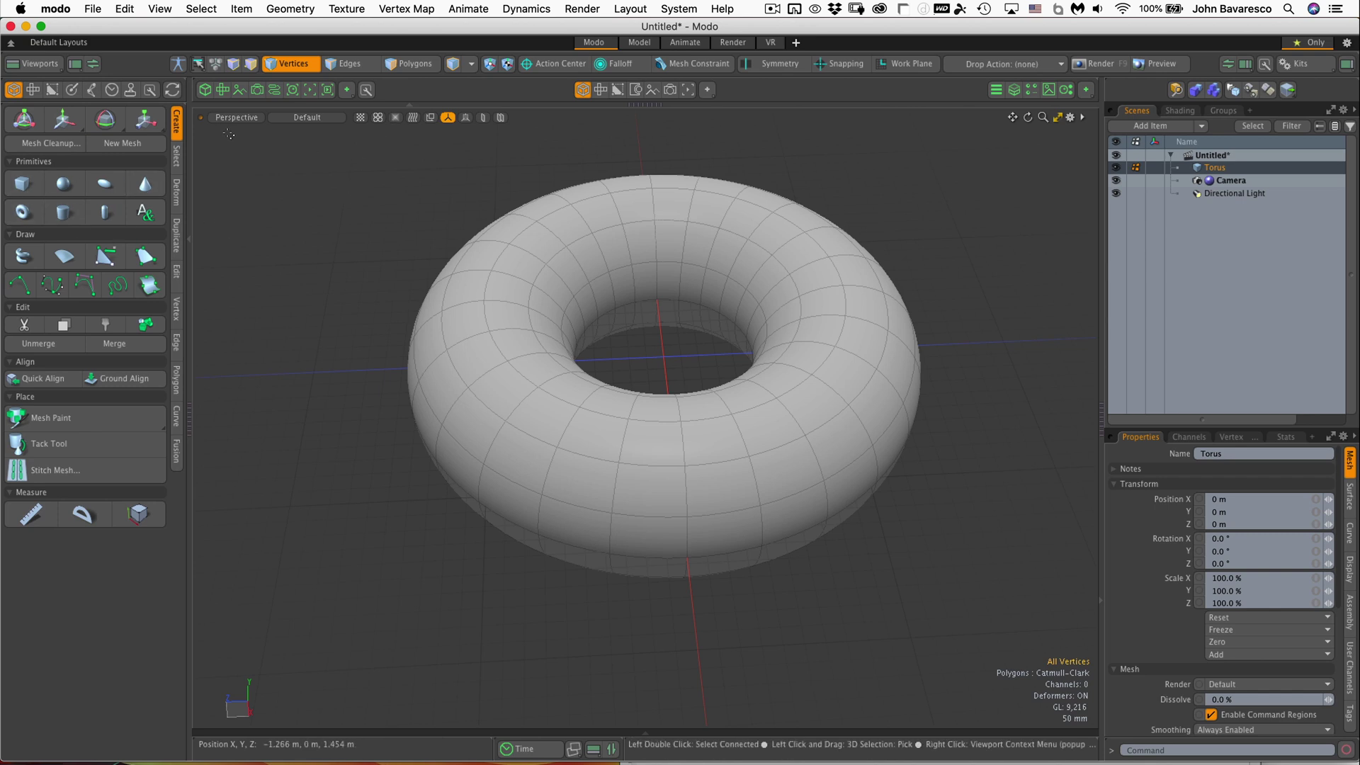
# Examine the torus's UV layout beside the 3D view in polygon selection mode, closing the UV view when done
pyautogui.click(92, 63)
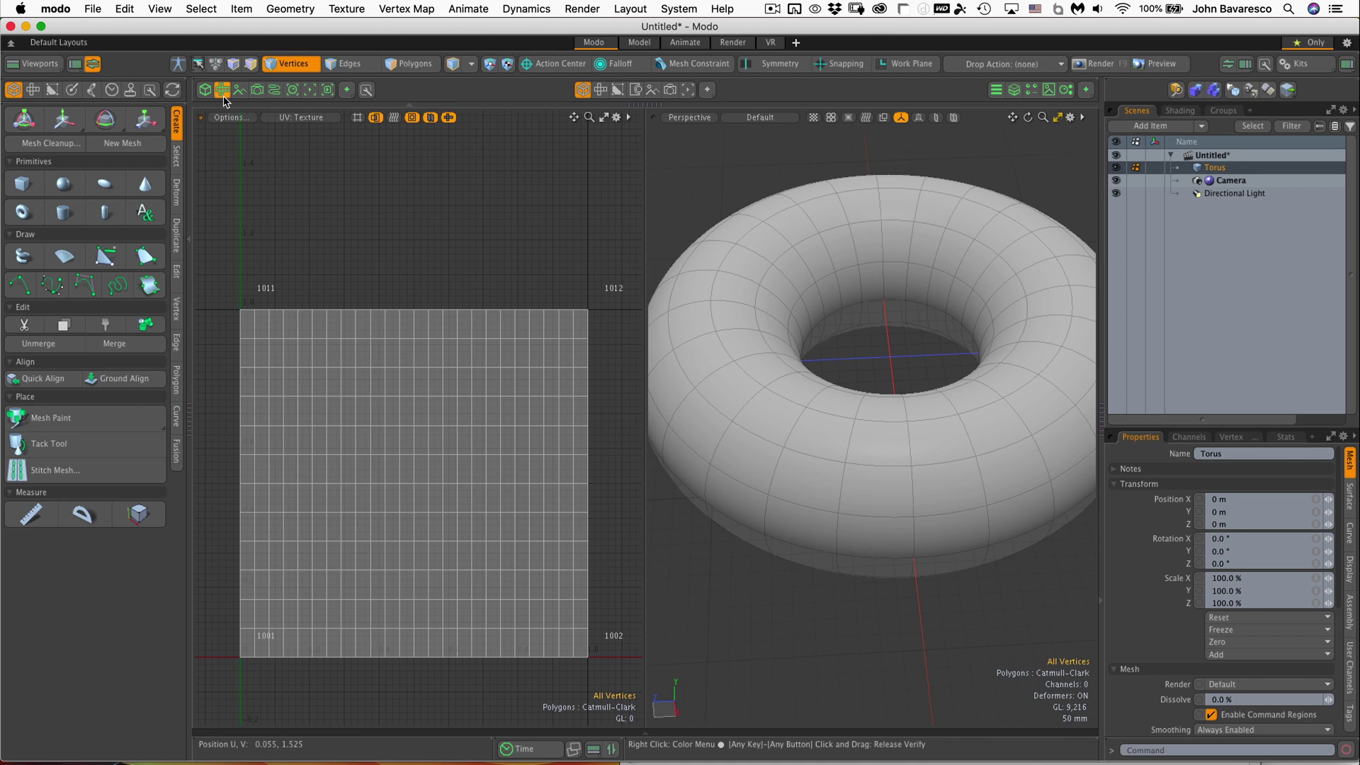
pyautogui.scroll(1, 502, 461)
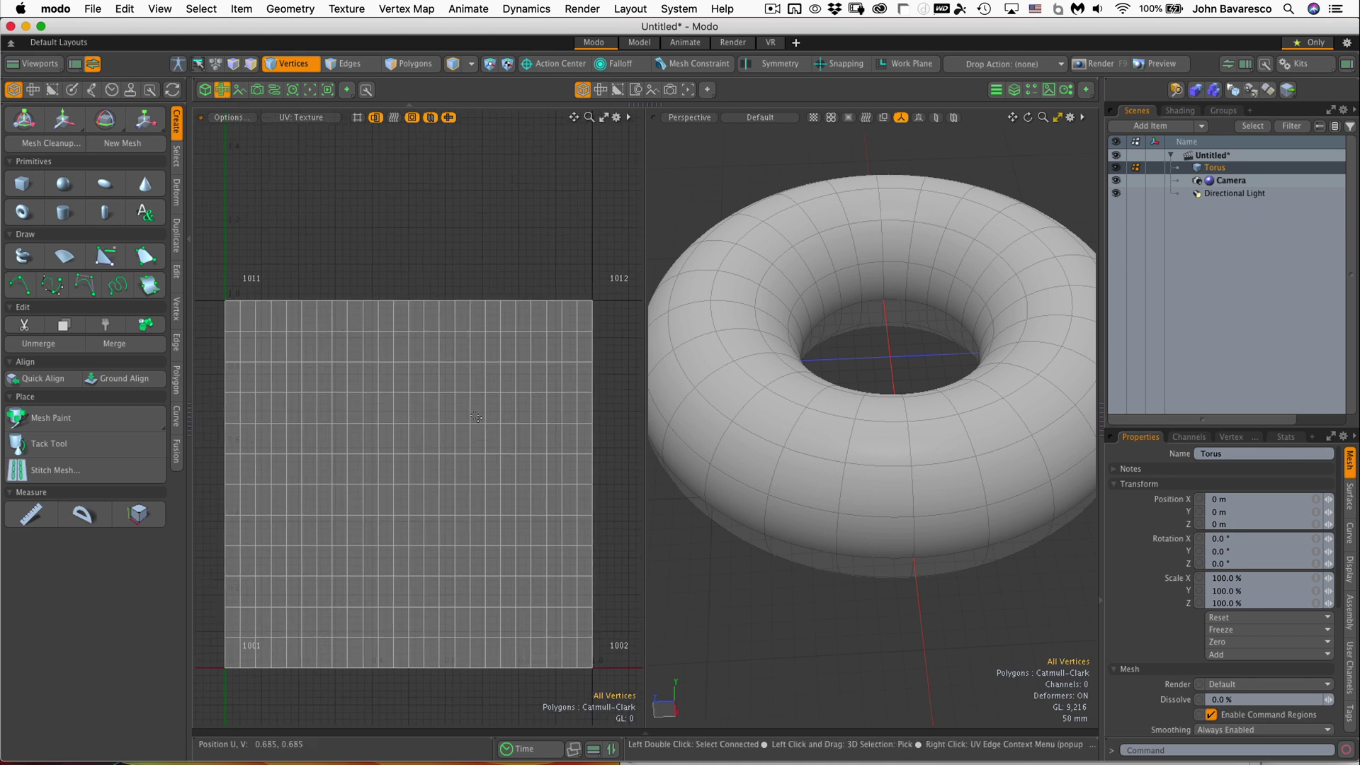
pyautogui.click(409, 63)
pyautogui.moveTo(432, 425)
pyautogui.mouseDown()
pyautogui.moveTo(458, 478)
pyautogui.moveTo(428, 526)
pyautogui.moveTo(431, 481)
pyautogui.moveTo(471, 416)
pyautogui.mouseUp()
pyautogui.click(427, 231)
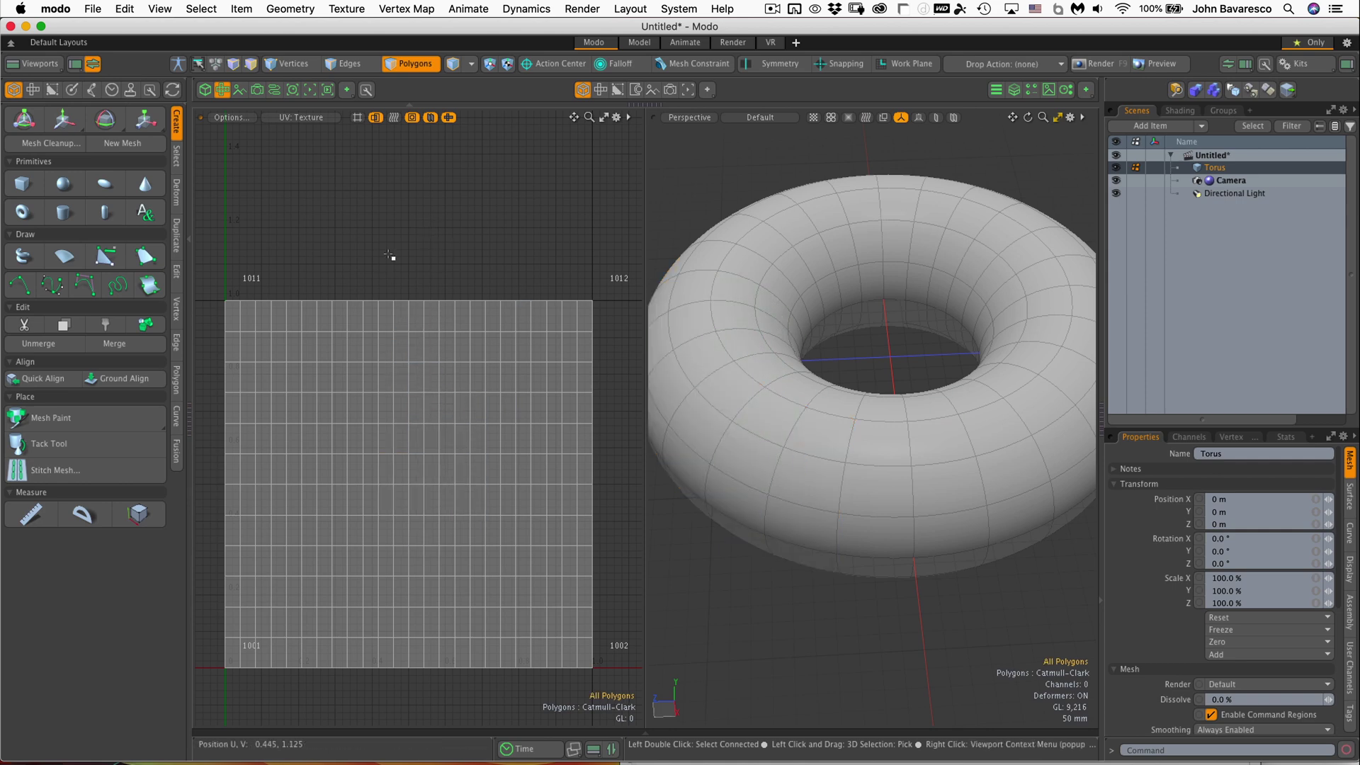
pyautogui.keyDown('ctrl'); pyautogui.keyDown('alt'); pyautogui.moveTo(425, 229); pyautogui.dragTo(407, 231); pyautogui.keyUp('alt'); pyautogui.keyUp('ctrl')
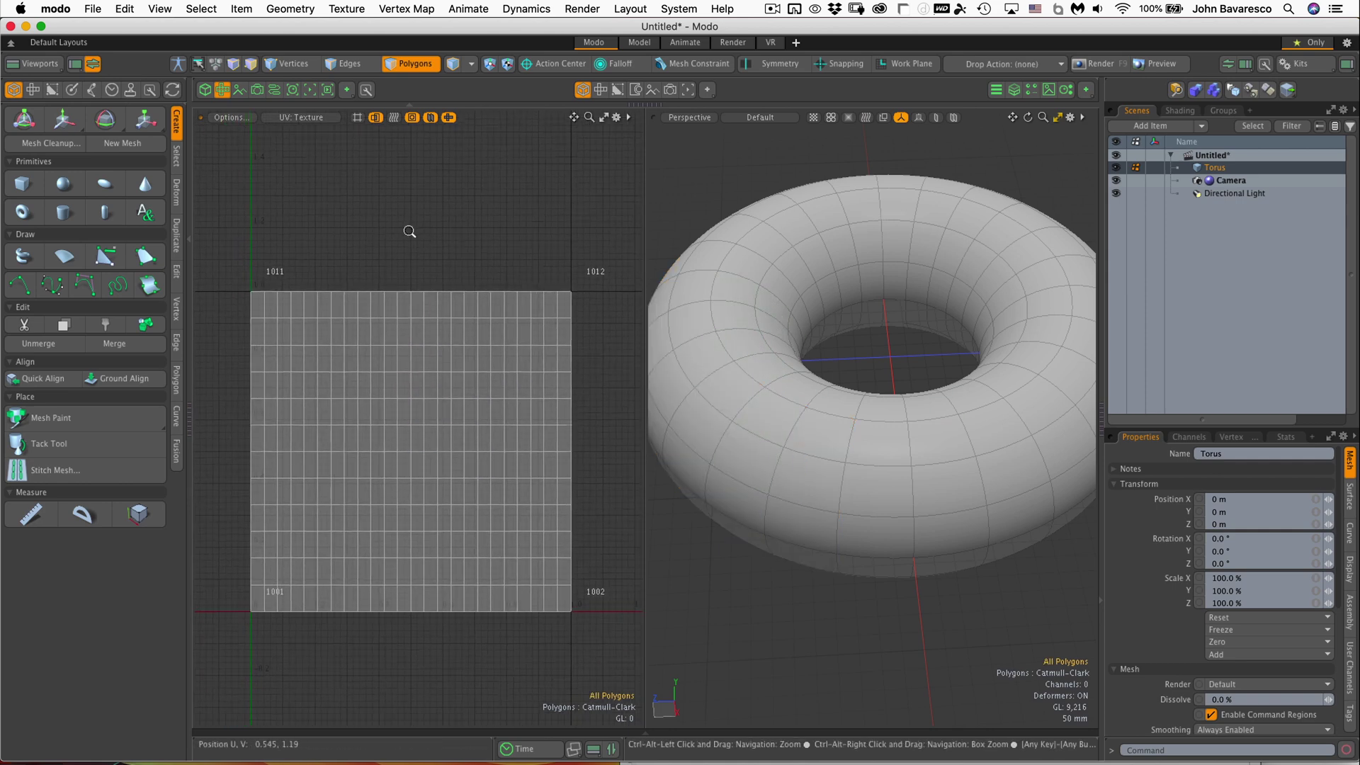
pyautogui.click(222, 90)
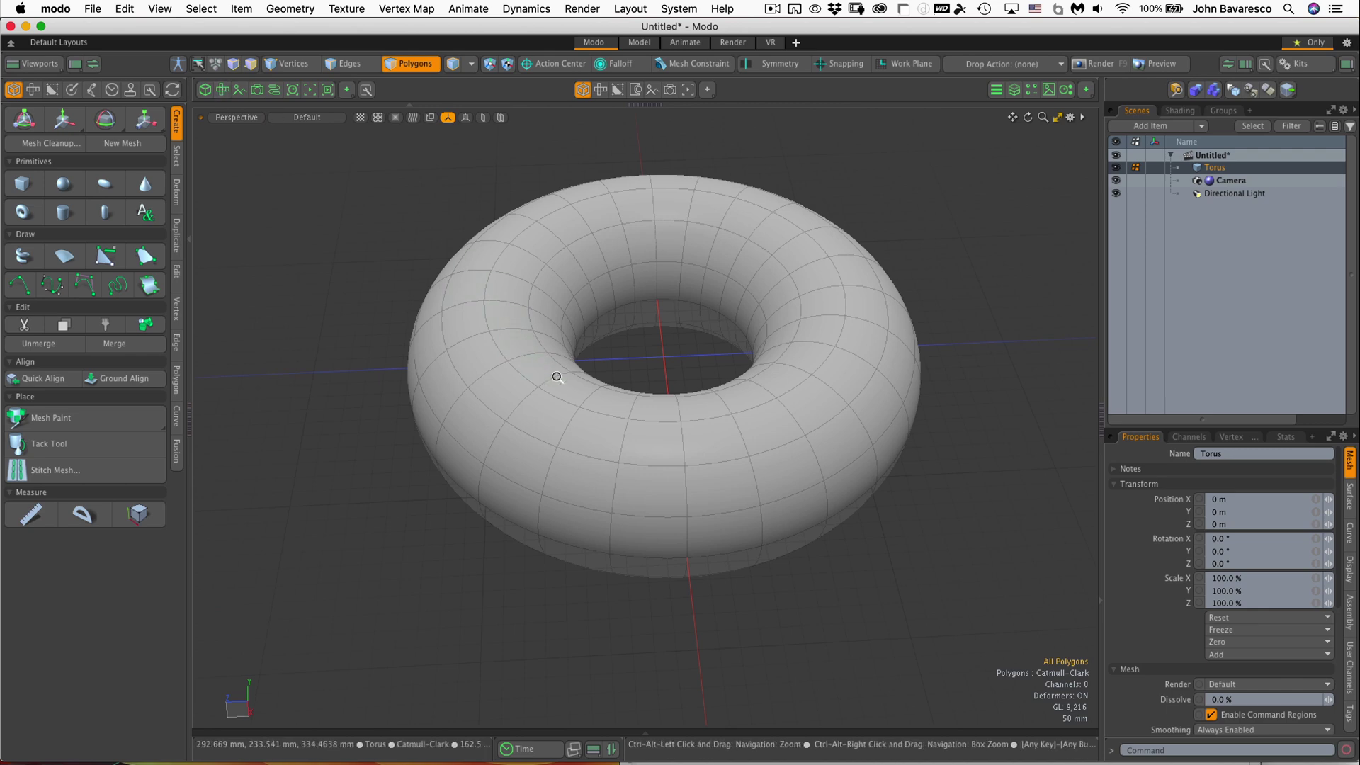
pyautogui.keyDown('ctrl'); pyautogui.keyDown('alt'); pyautogui.moveTo(631, 372); pyautogui.dragTo(648, 428); pyautogui.keyUp('alt'); pyautogui.keyUp('ctrl')
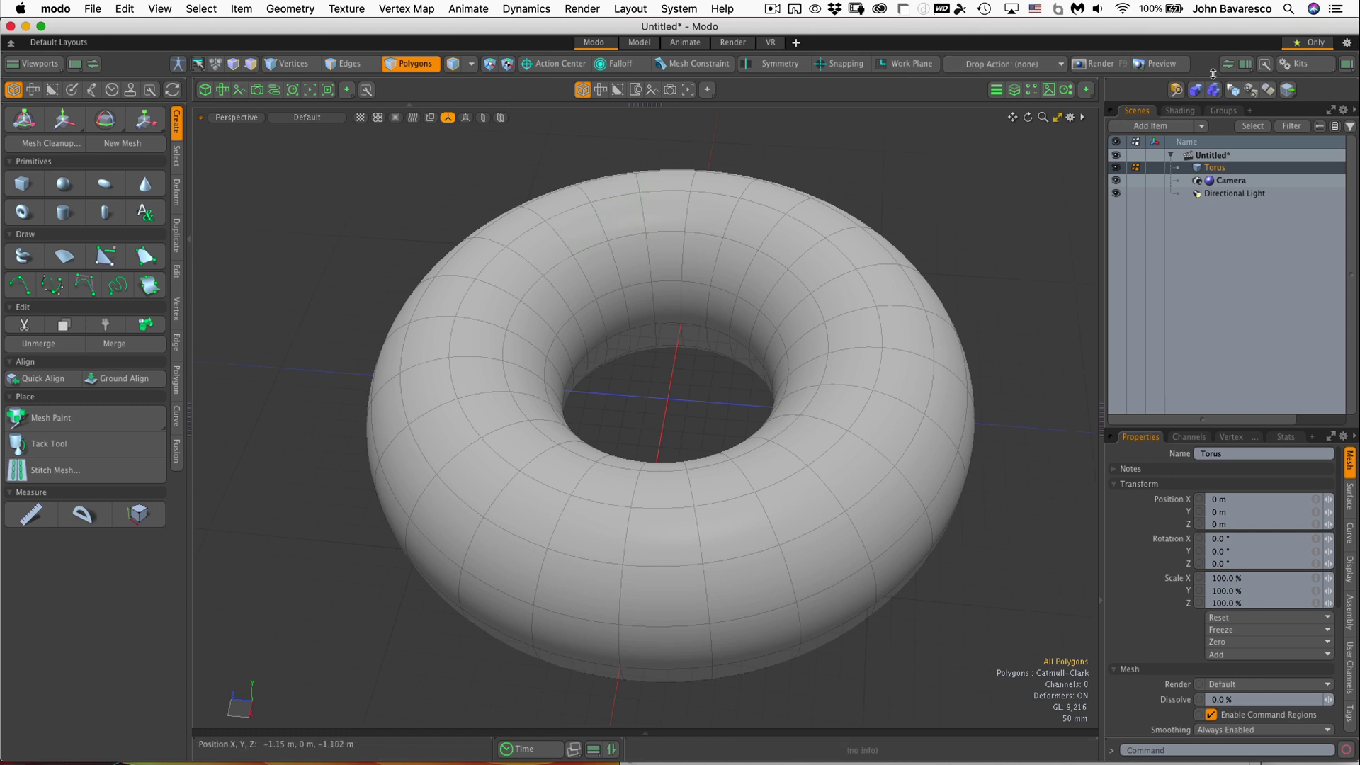
# Reveal the full set of layouts, switch to the Paint layout and display the Paint Tools presets
pyautogui.click(1319, 43)
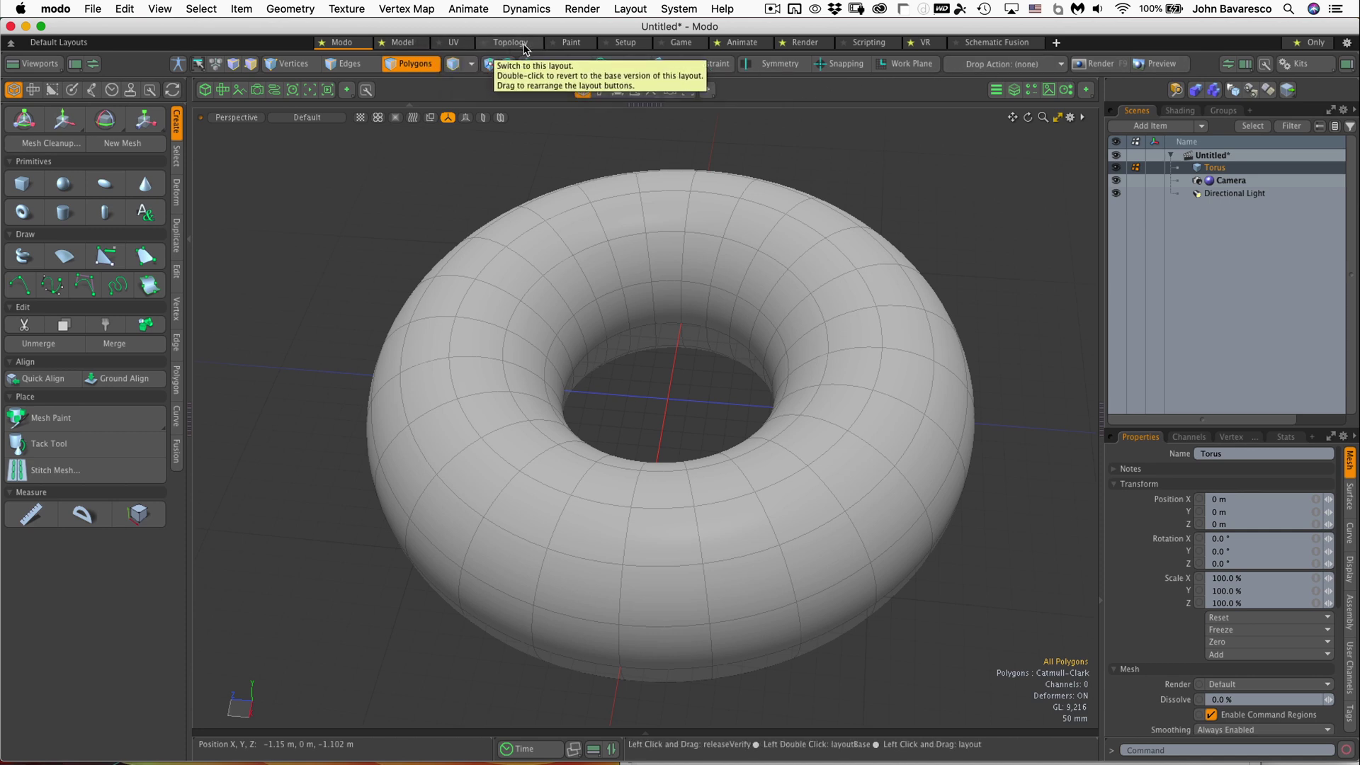
pyautogui.click(571, 44)
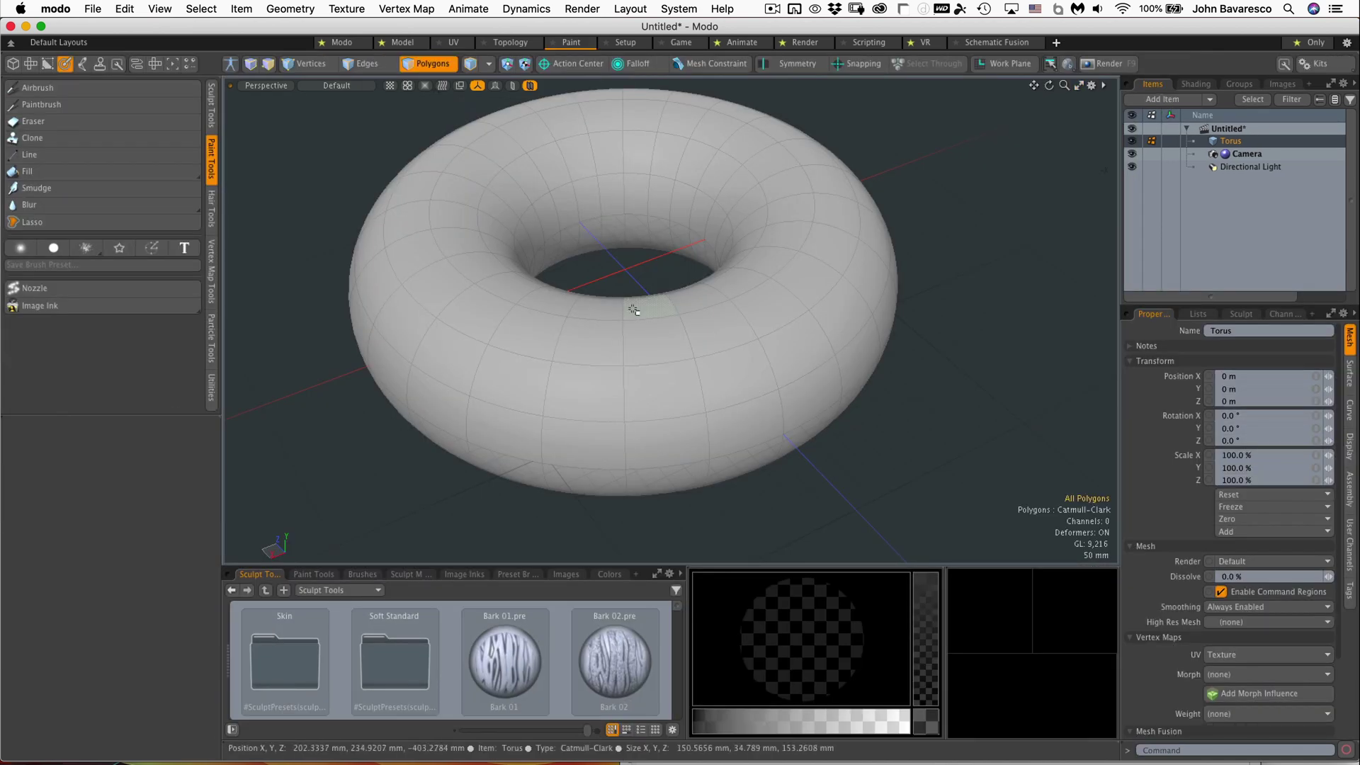
pyautogui.keyDown('alt'); pyautogui.moveTo(662, 249); pyautogui.dragTo(644, 273); pyautogui.keyUp('alt')
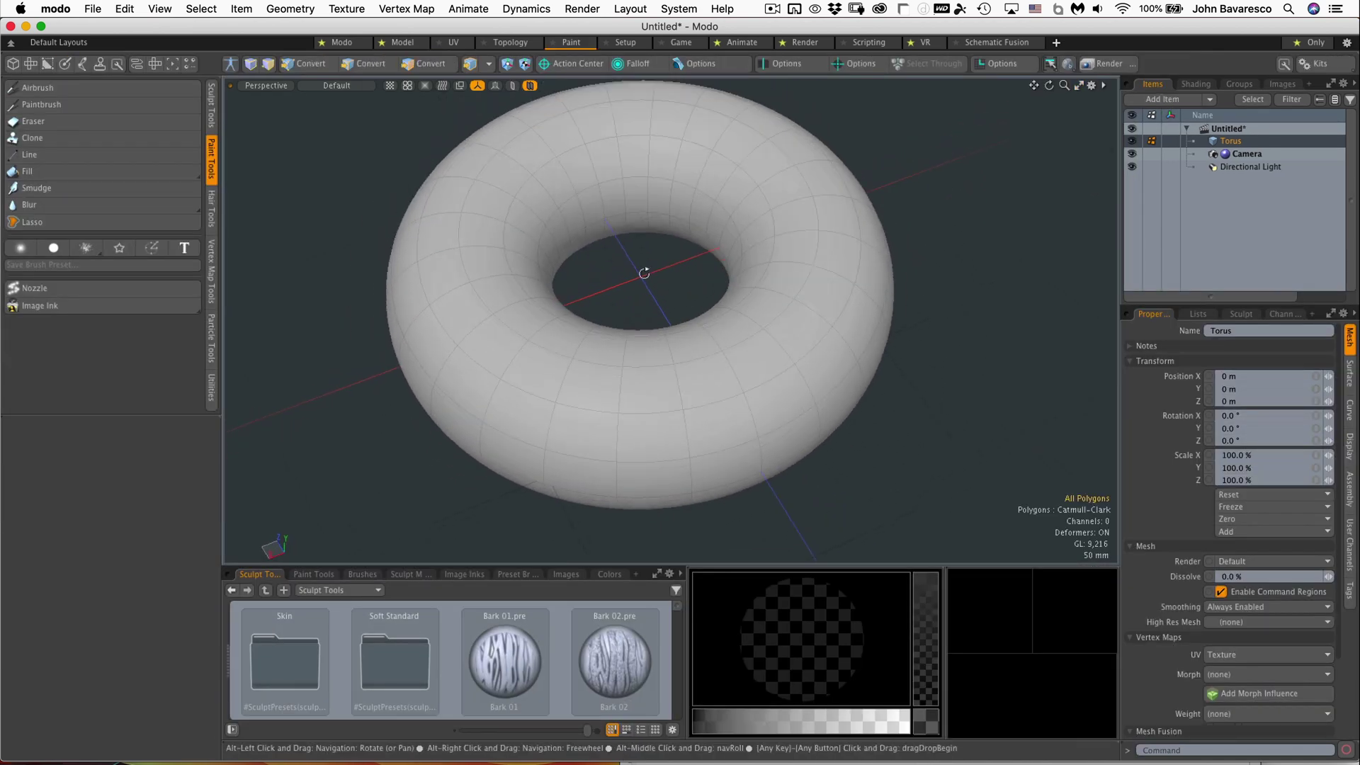
pyautogui.click(211, 107)
pyautogui.click(211, 160)
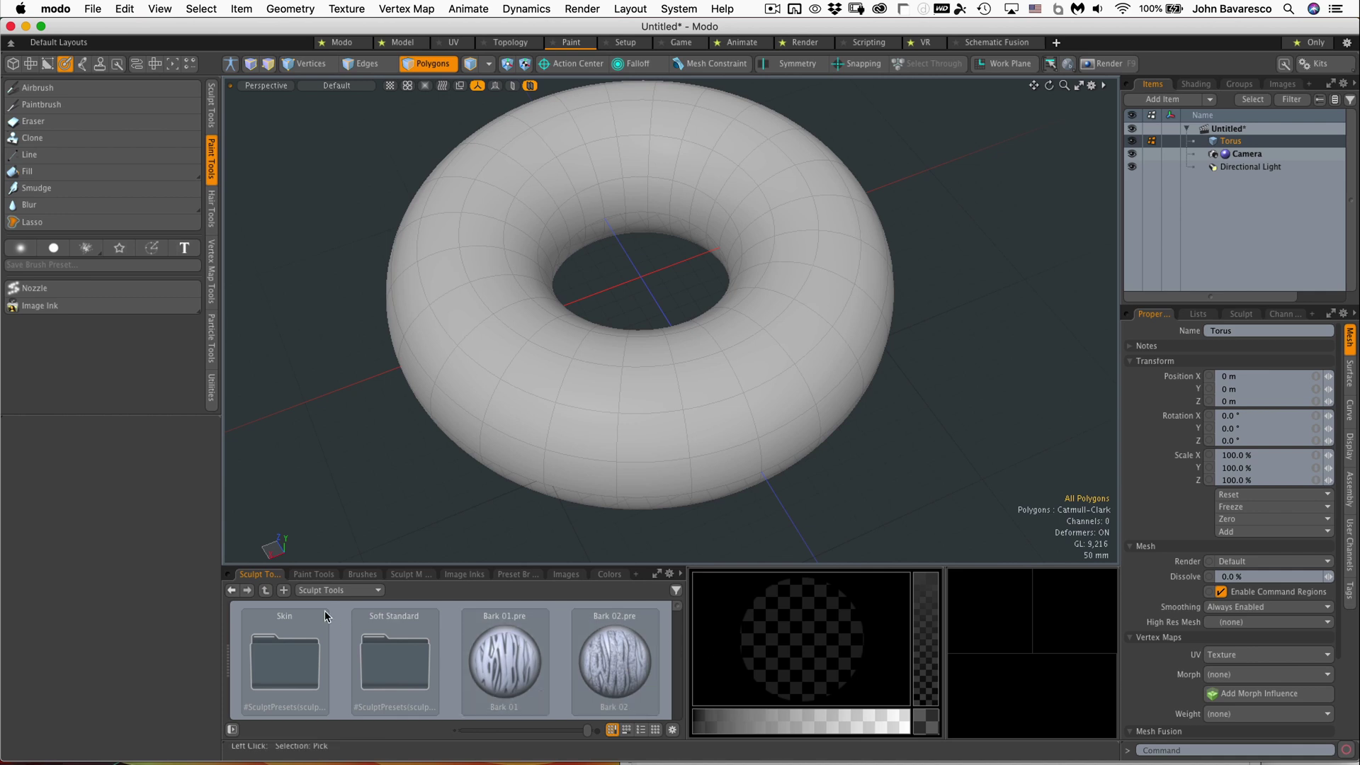
pyautogui.click(321, 574)
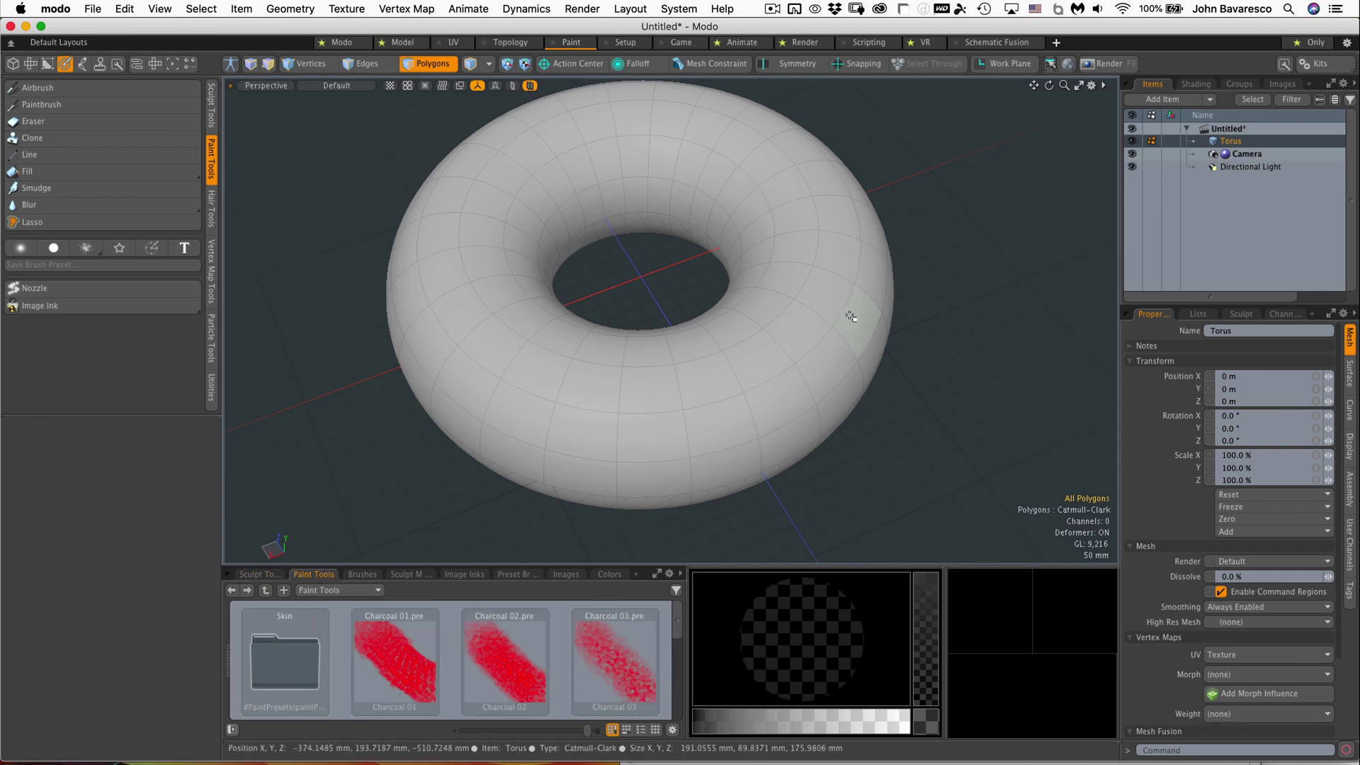
pyautogui.keyDown('ctrl'); pyautogui.keyDown('alt'); pyautogui.moveTo(850, 312); pyautogui.dragTo(737, 303); pyautogui.keyUp('alt'); pyautogui.keyUp('ctrl')
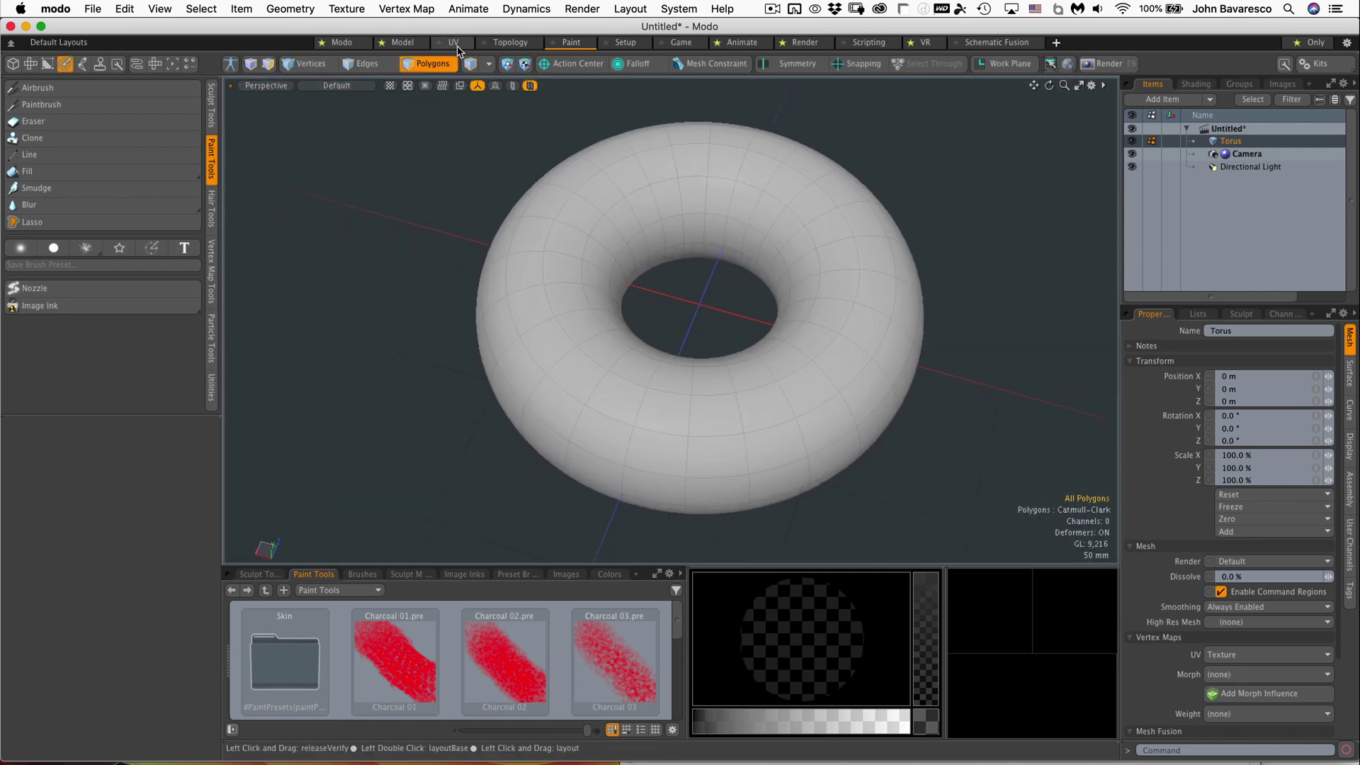
# In the Modo layout, show the Paint Tools toolbox and open the Sculpt & Paint lower viewport
pyautogui.click(342, 43)
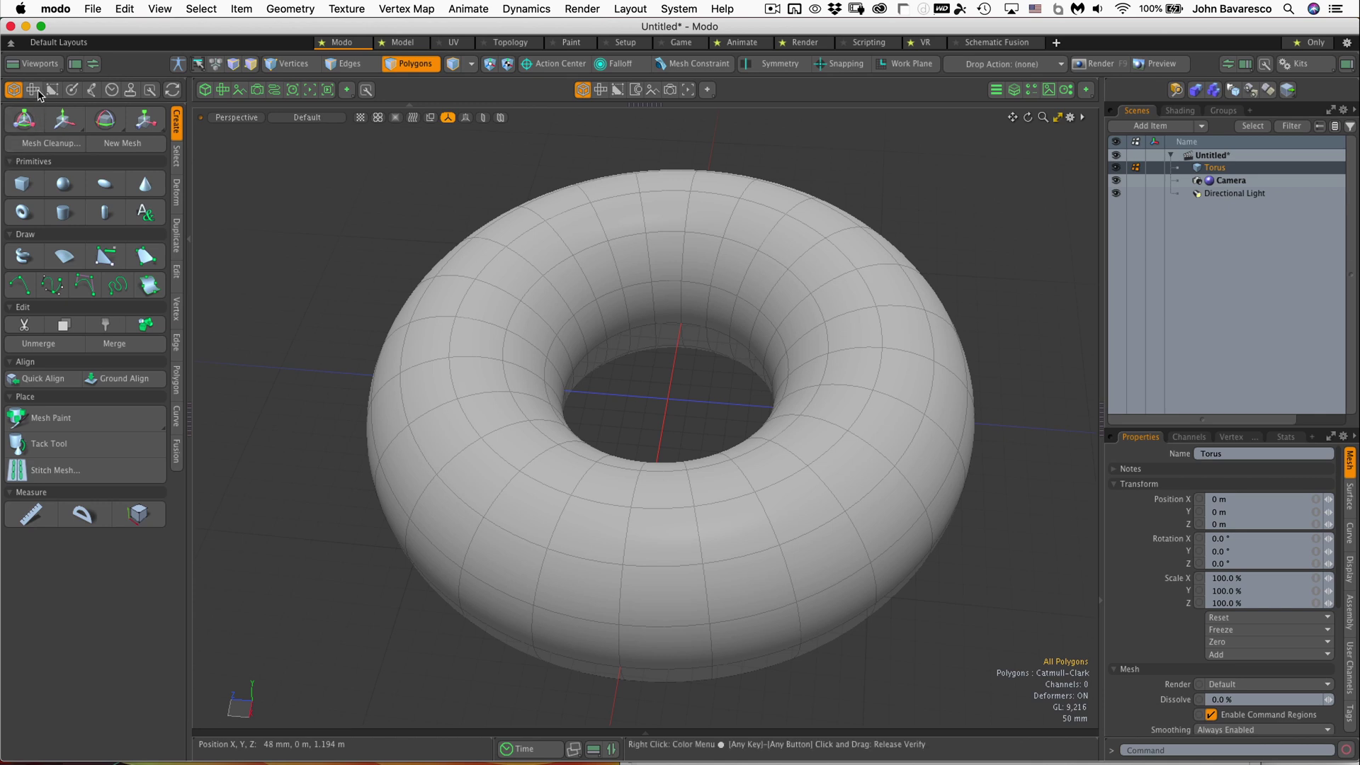
pyautogui.click(71, 90)
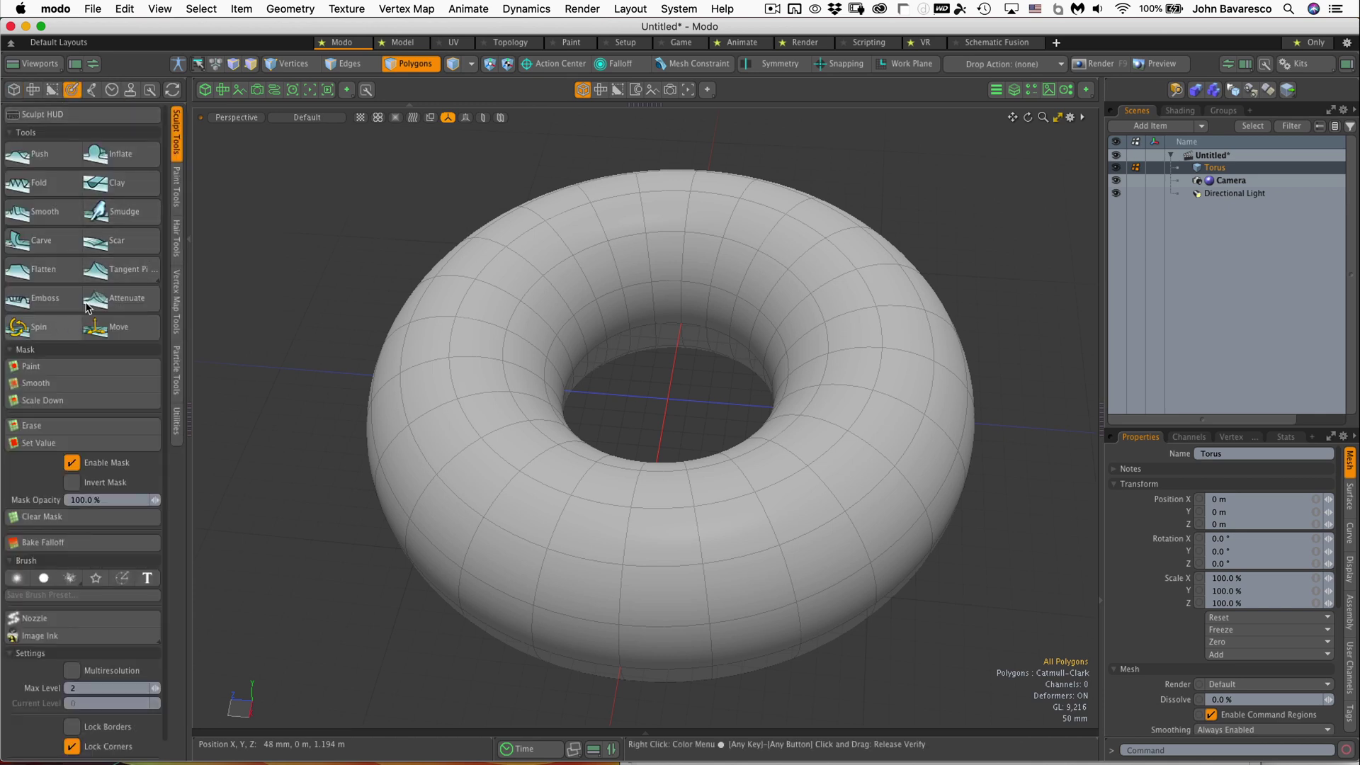
pyautogui.click(177, 195)
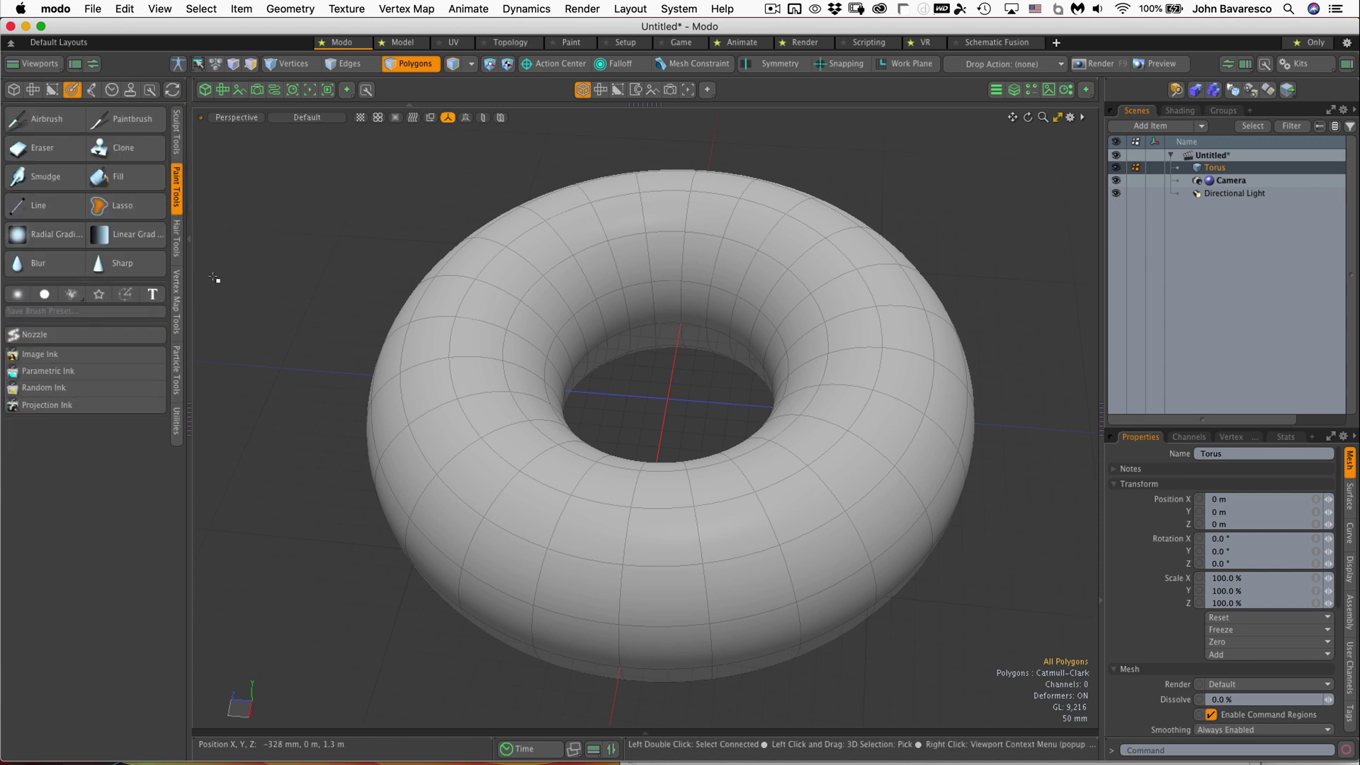
pyautogui.click(593, 750)
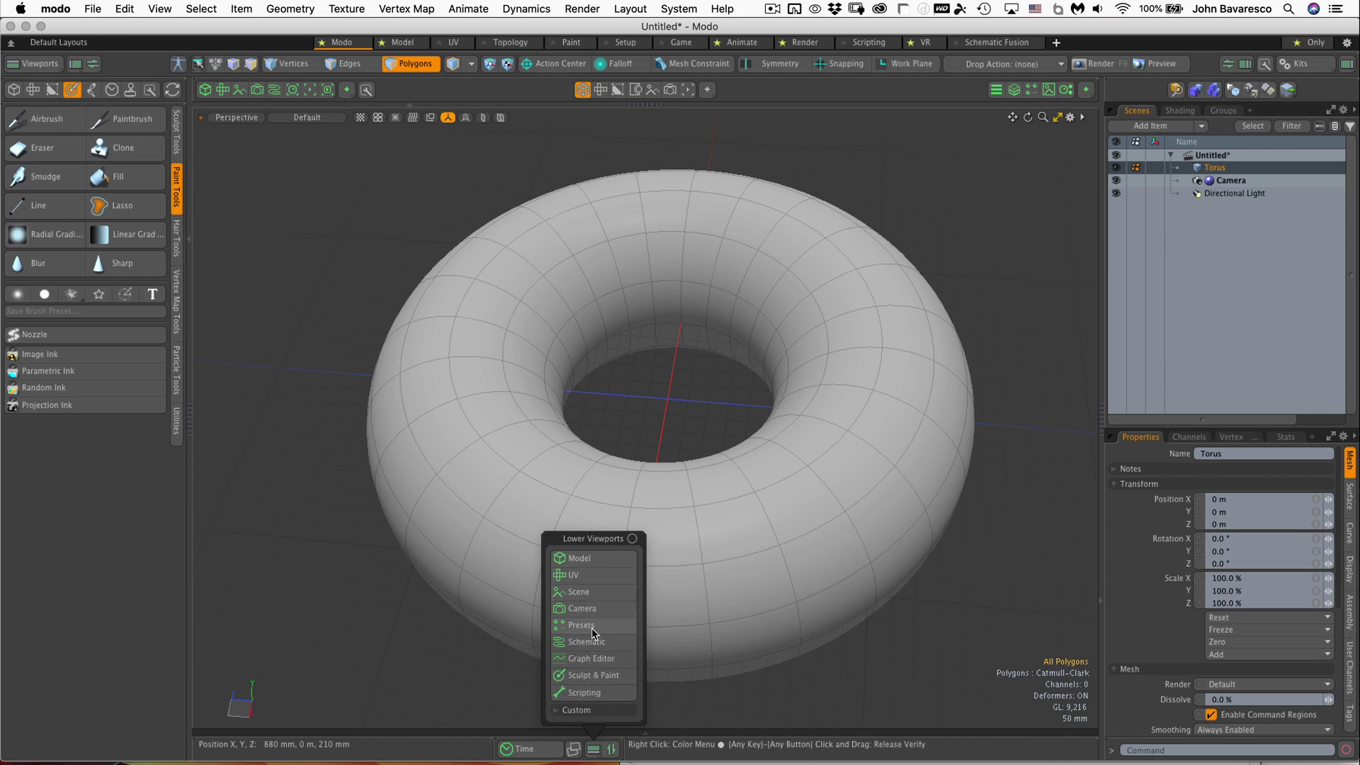
pyautogui.click(601, 675)
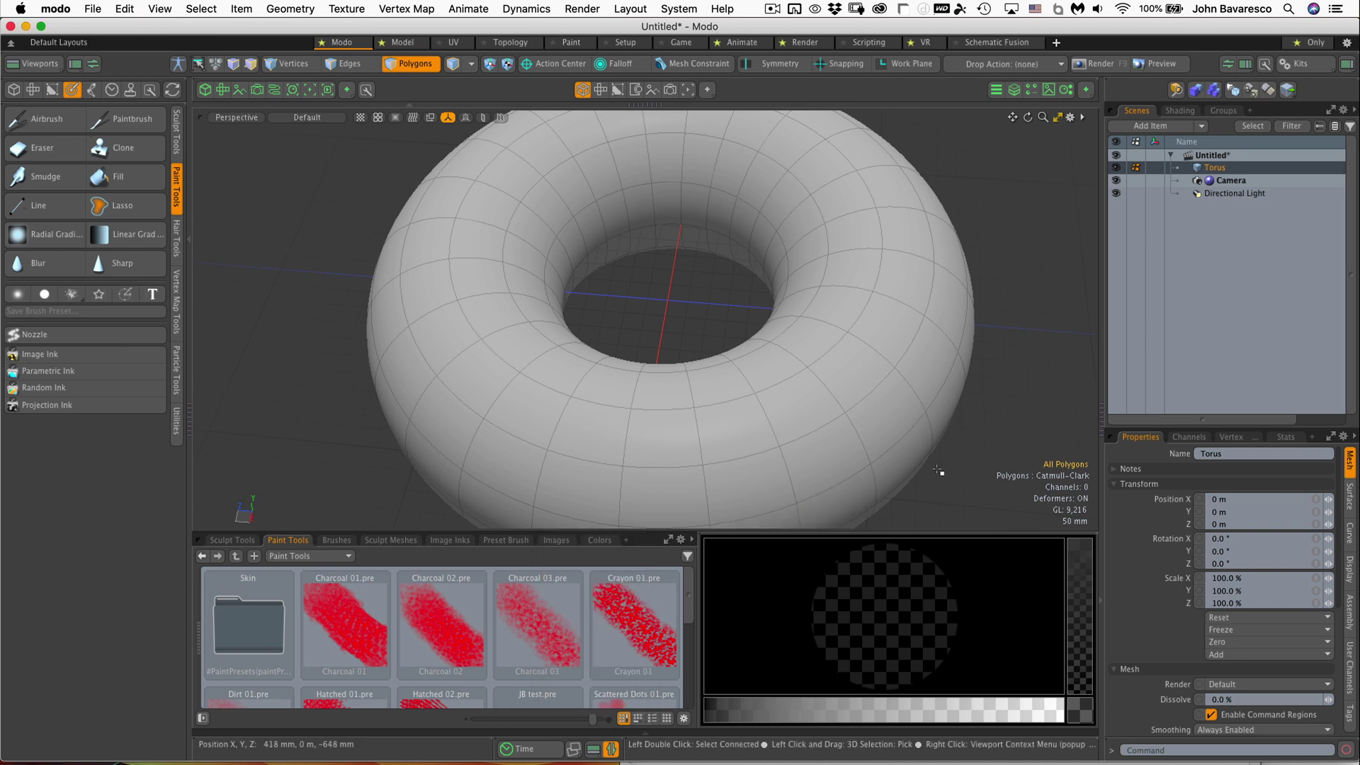
# Look through the Brushes, Image Inks and Paint Tools presets in the Sculpt & Paint viewport
pyautogui.click(330, 540)
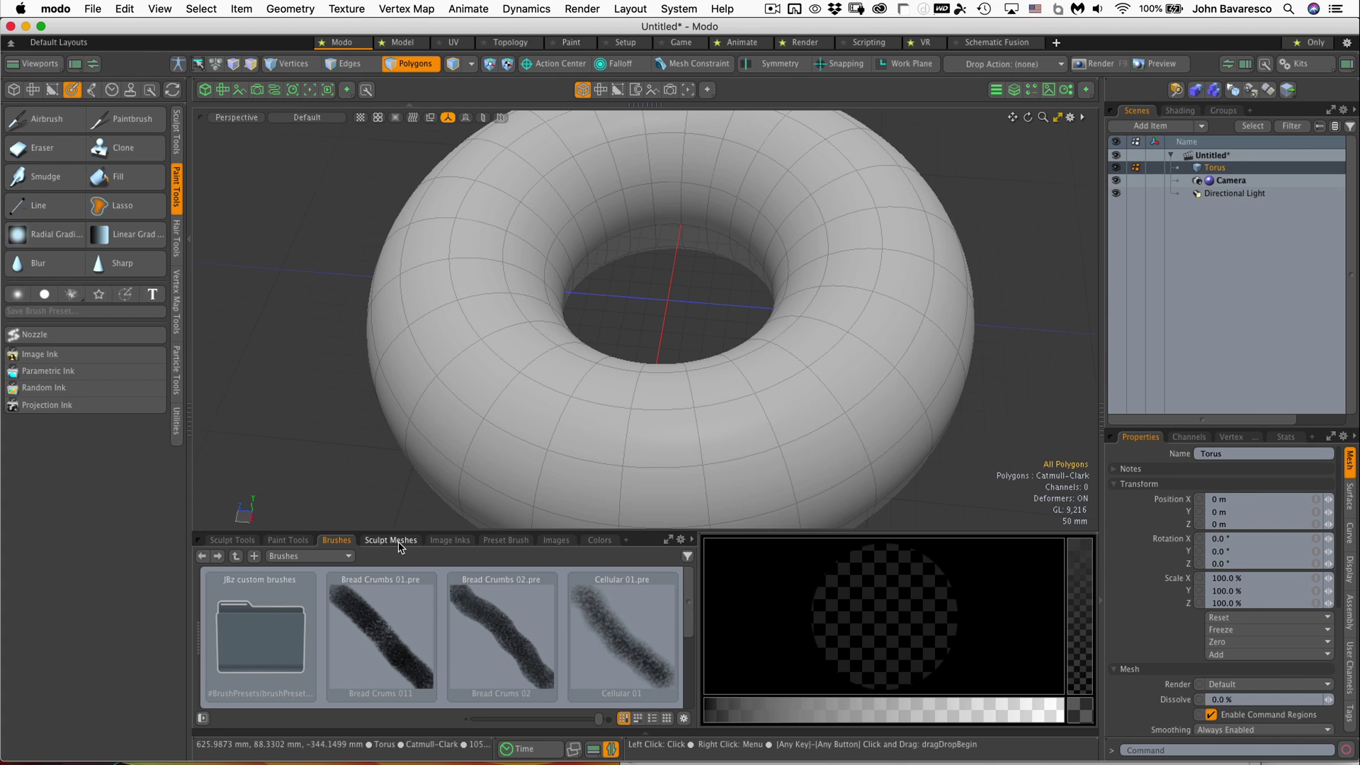
pyautogui.click(448, 542)
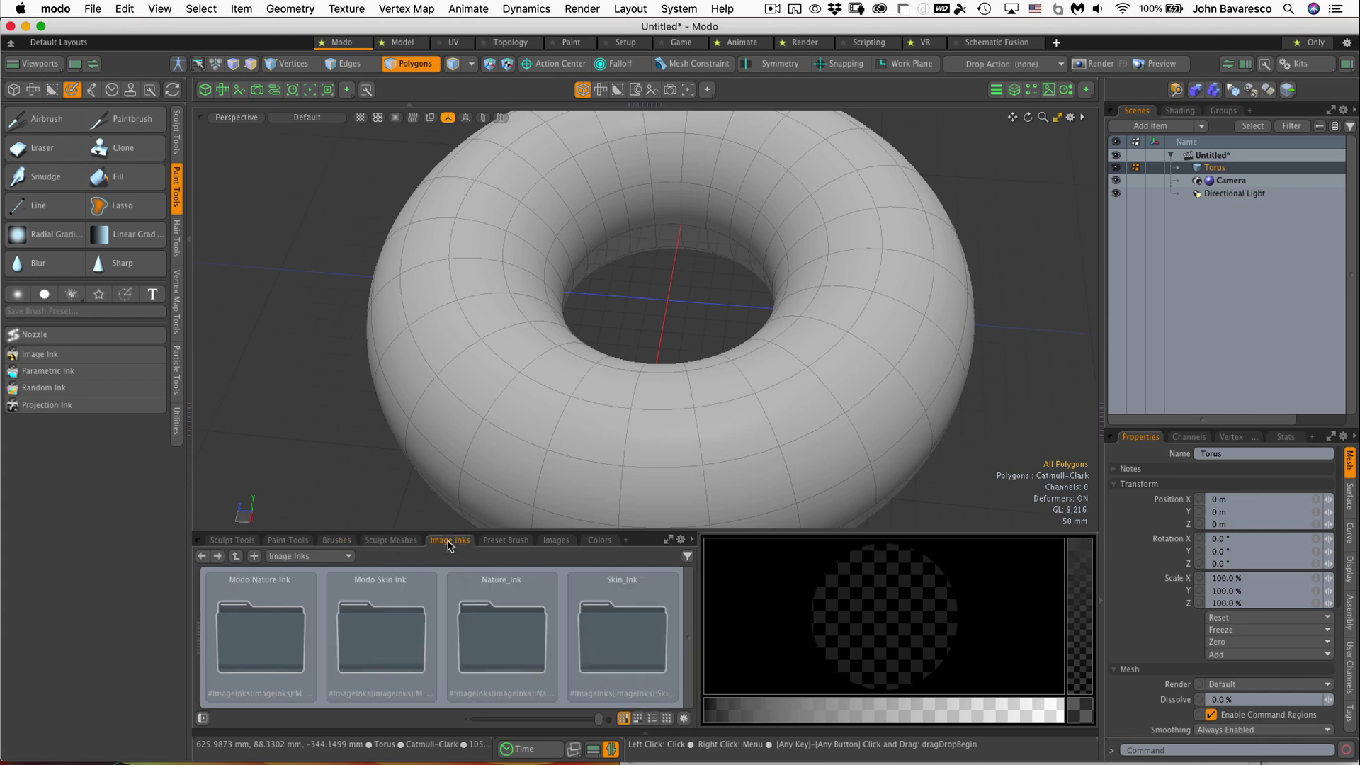
pyautogui.click(287, 540)
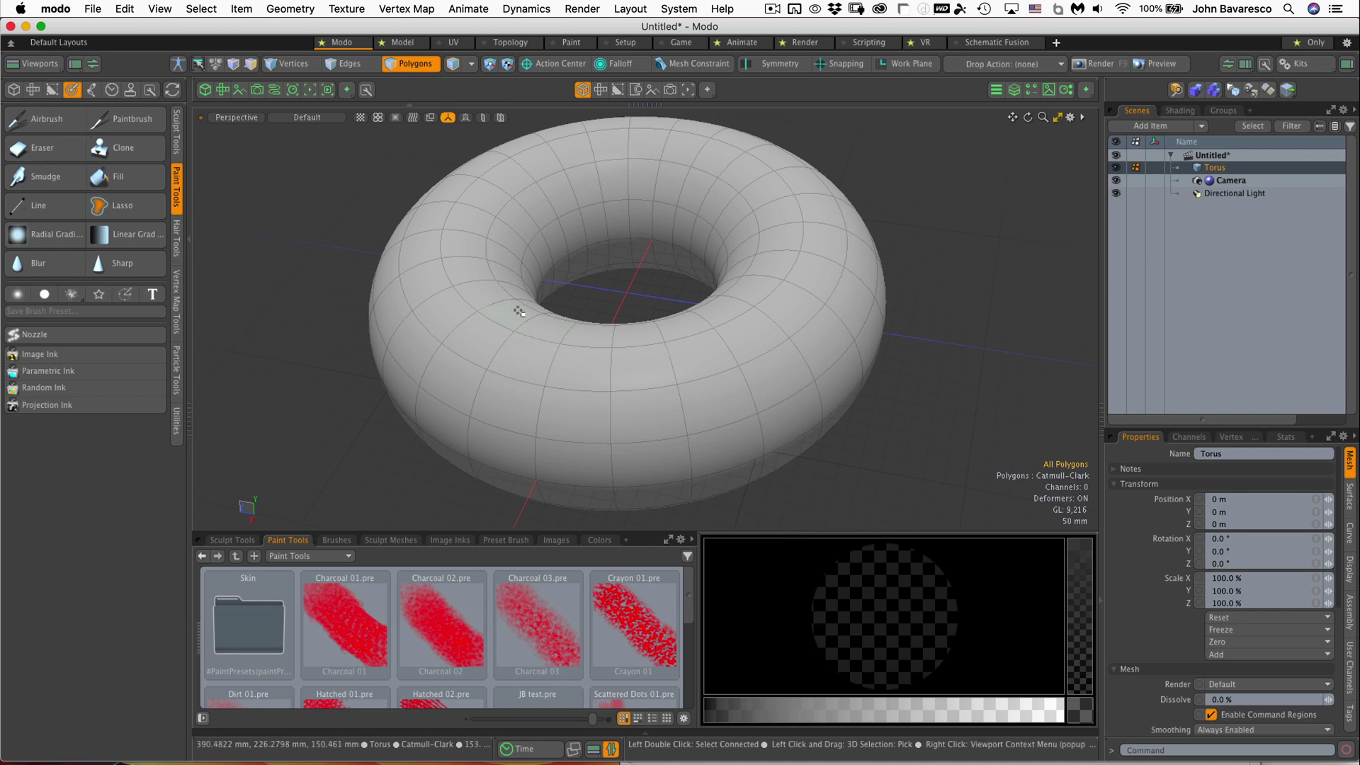
# Return to the Paint layout and display the Shader Tree beside the torus
pyautogui.click(568, 44)
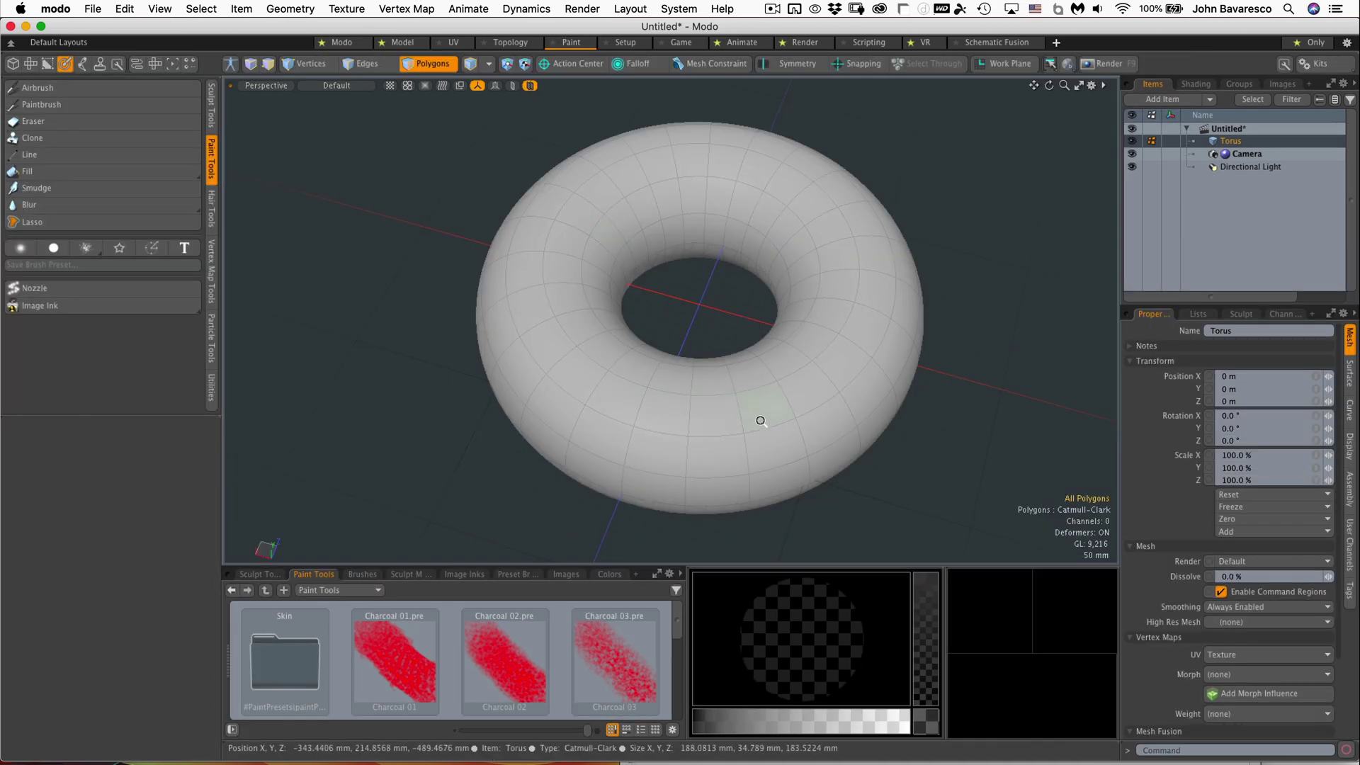
pyautogui.moveTo(758, 419)
pyautogui.keyDown('ctrl'); pyautogui.keyDown('alt'); pyautogui.mouseDown()
pyautogui.moveTo(786, 404)
pyautogui.moveTo(644, 240)
pyautogui.moveTo(665, 410)
pyautogui.moveTo(704, 404)
pyautogui.moveTo(711, 383)
pyautogui.moveTo(719, 424)
pyautogui.mouseUp(); pyautogui.keyUp('alt'); pyautogui.keyUp('ctrl')
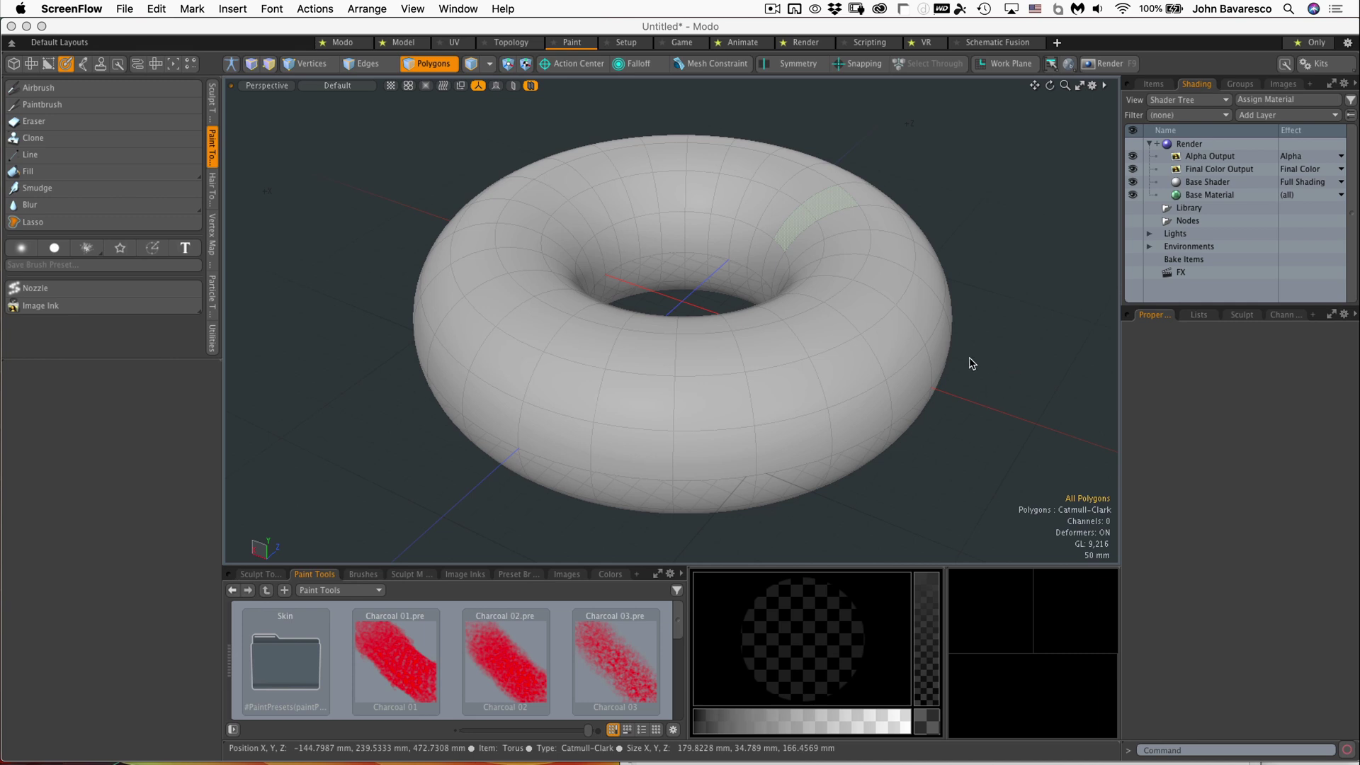
pyautogui.click(997, 209)
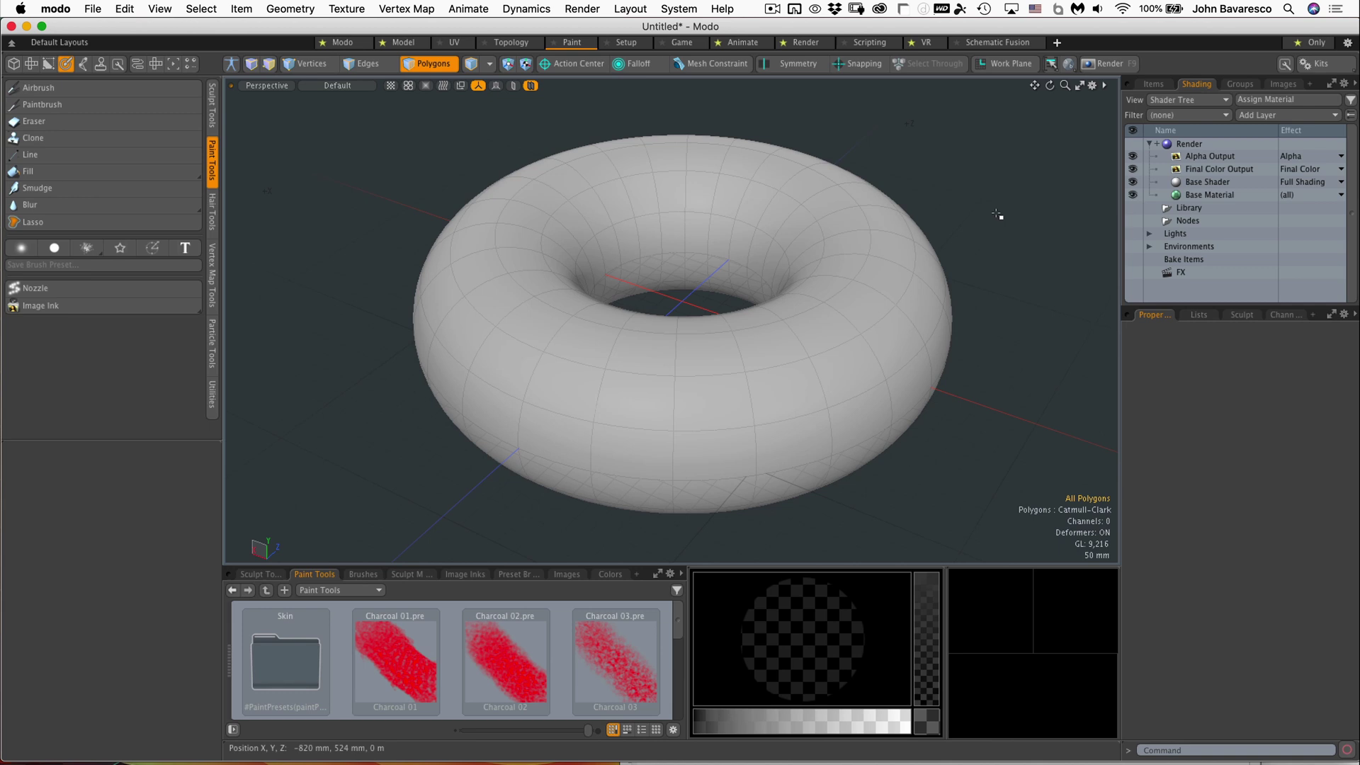
# Activate the Airbrush and add a new Diffuse Color image layer for painting on the torus
pyautogui.click(126, 91)
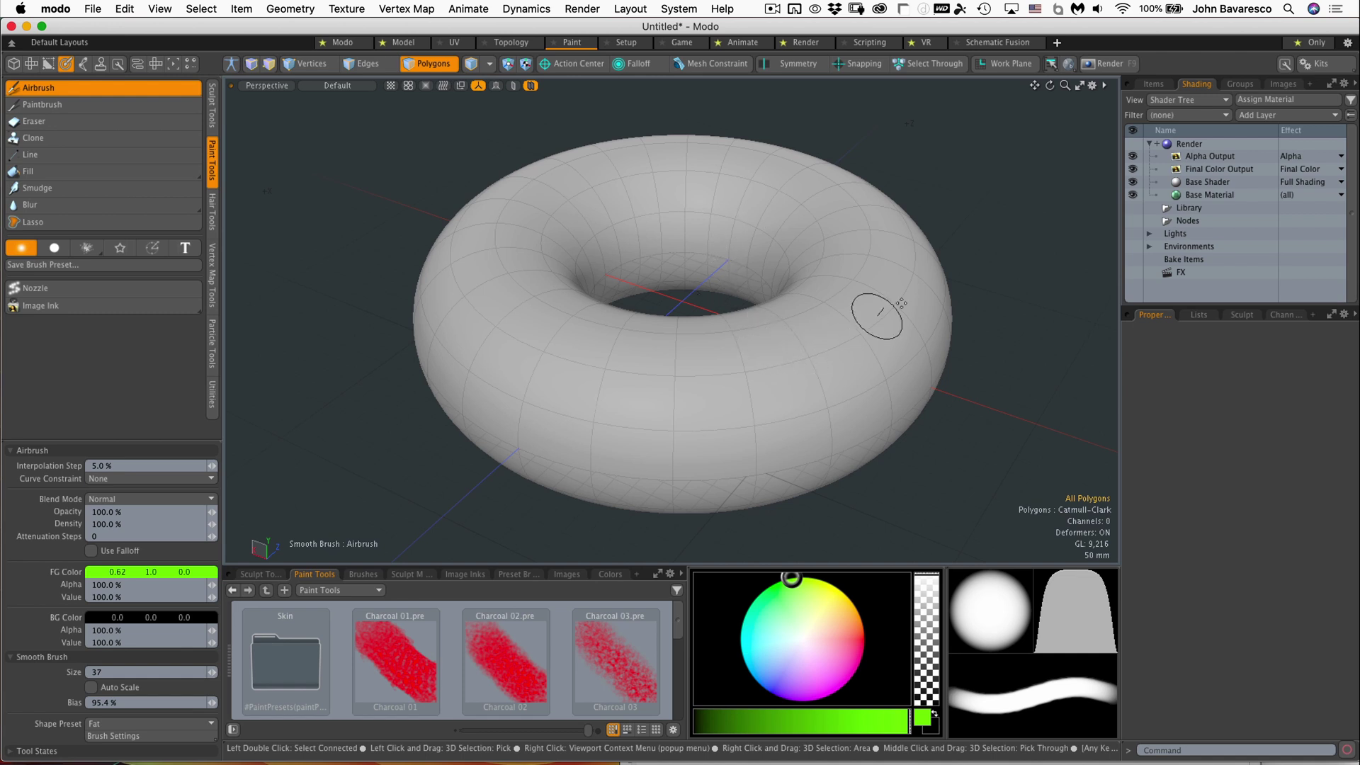
pyautogui.click(845, 330)
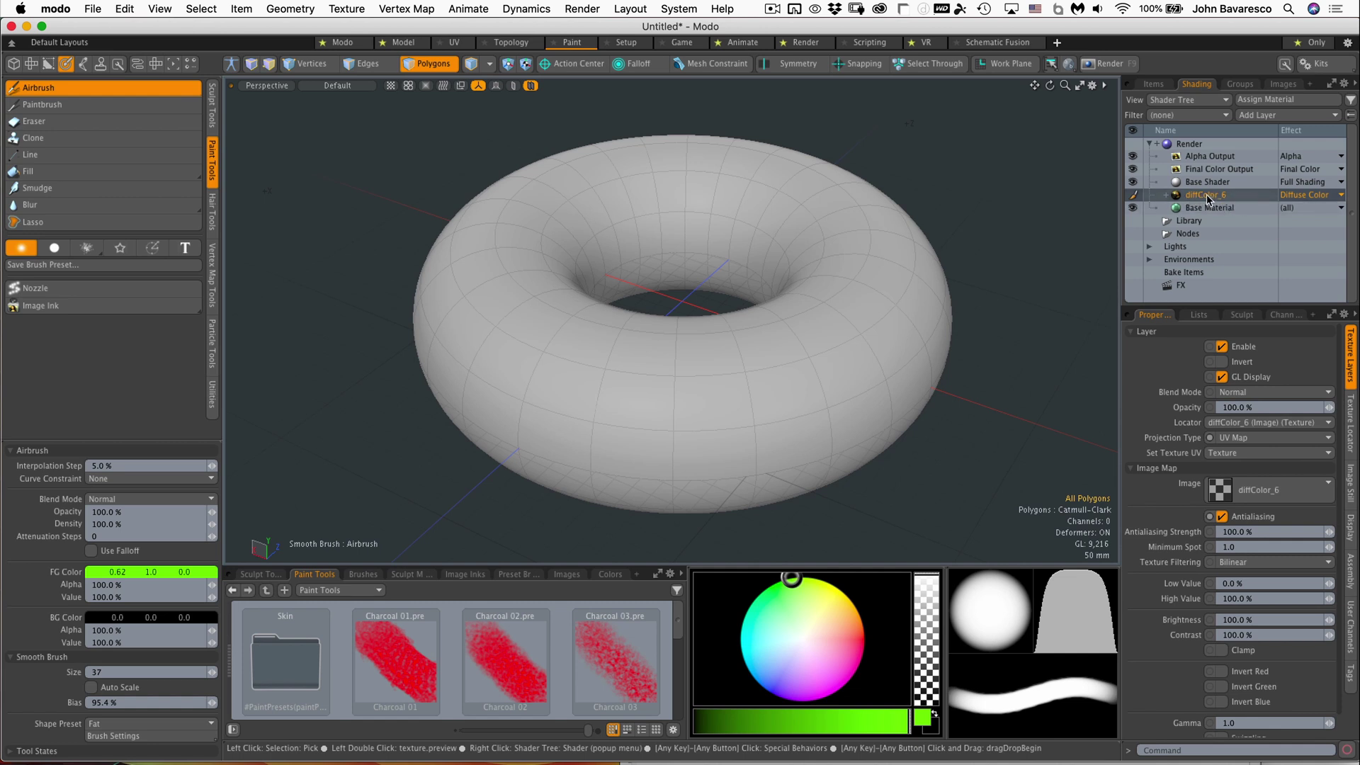
pyautogui.moveTo(1208, 199); pyautogui.dragTo(1193, 212)
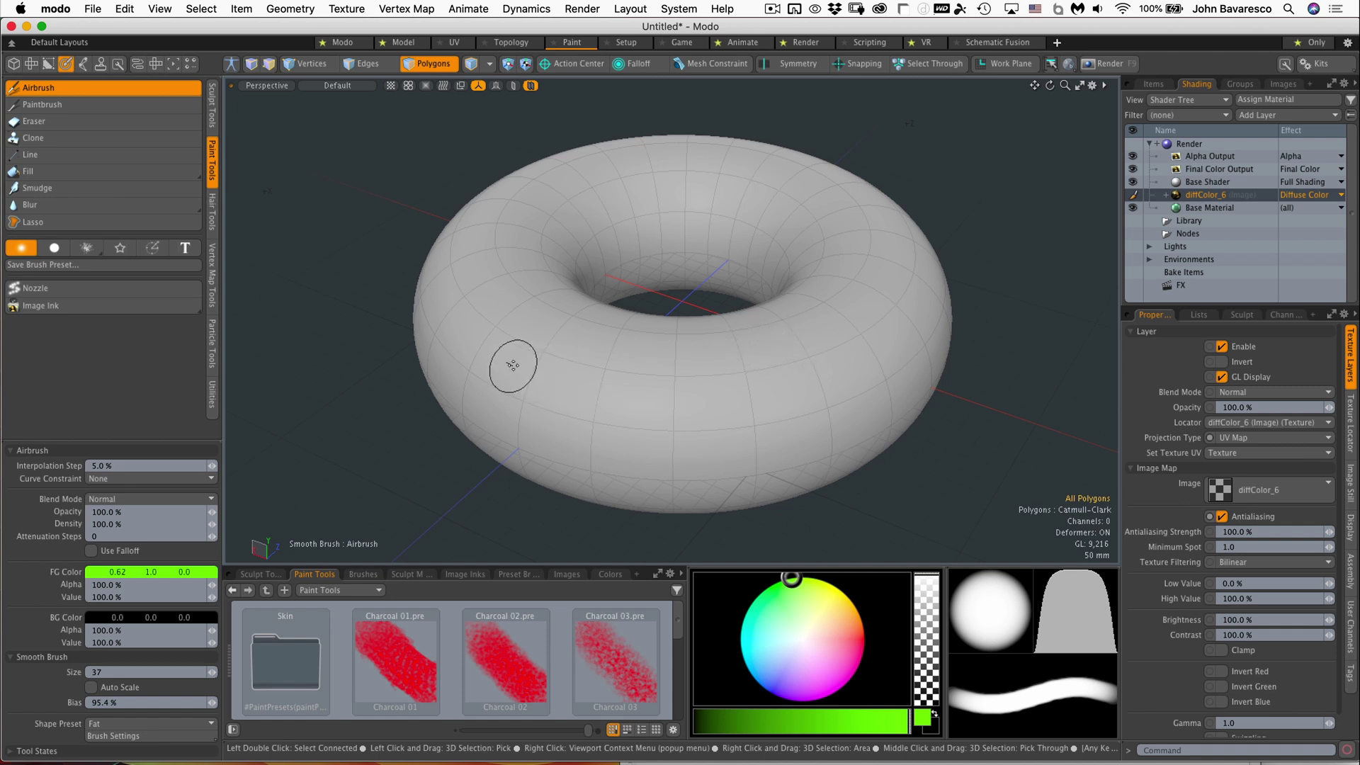
# Airbrush a wide green band along the torus's front, and paint over part of it in orange (1.0, 0.46, 0.0)
pyautogui.moveTo(521, 367)
pyautogui.mouseDown()
pyautogui.moveTo(628, 395)
pyautogui.moveTo(862, 349)
pyautogui.moveTo(884, 267)
pyautogui.moveTo(832, 361)
pyautogui.moveTo(740, 400)
pyautogui.moveTo(559, 392)
pyautogui.moveTo(789, 364)
pyautogui.moveTo(791, 393)
pyautogui.moveTo(878, 343)
pyautogui.moveTo(847, 325)
pyautogui.moveTo(871, 262)
pyautogui.moveTo(876, 273)
pyautogui.moveTo(728, 359)
pyautogui.moveTo(722, 440)
pyautogui.mouseUp()
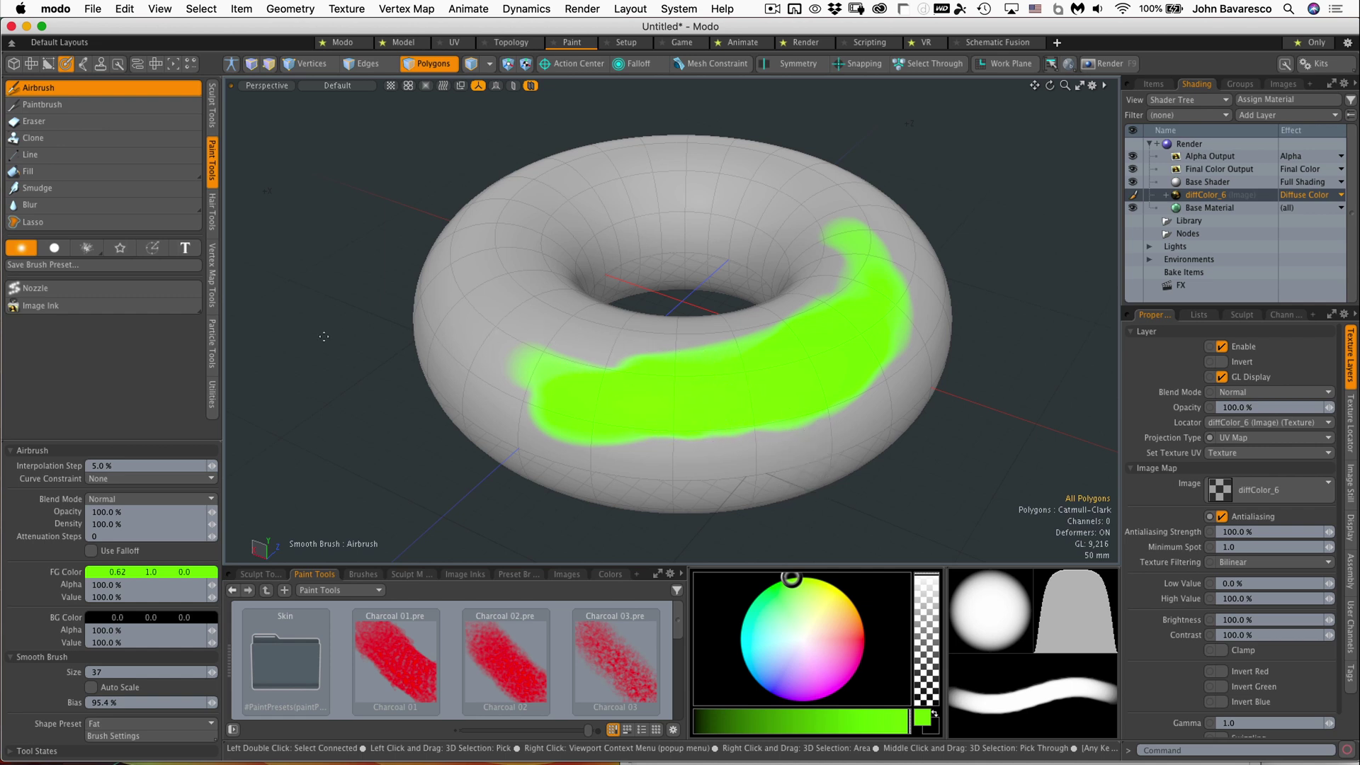
pyautogui.moveTo(791, 580); pyautogui.dragTo(863, 626)
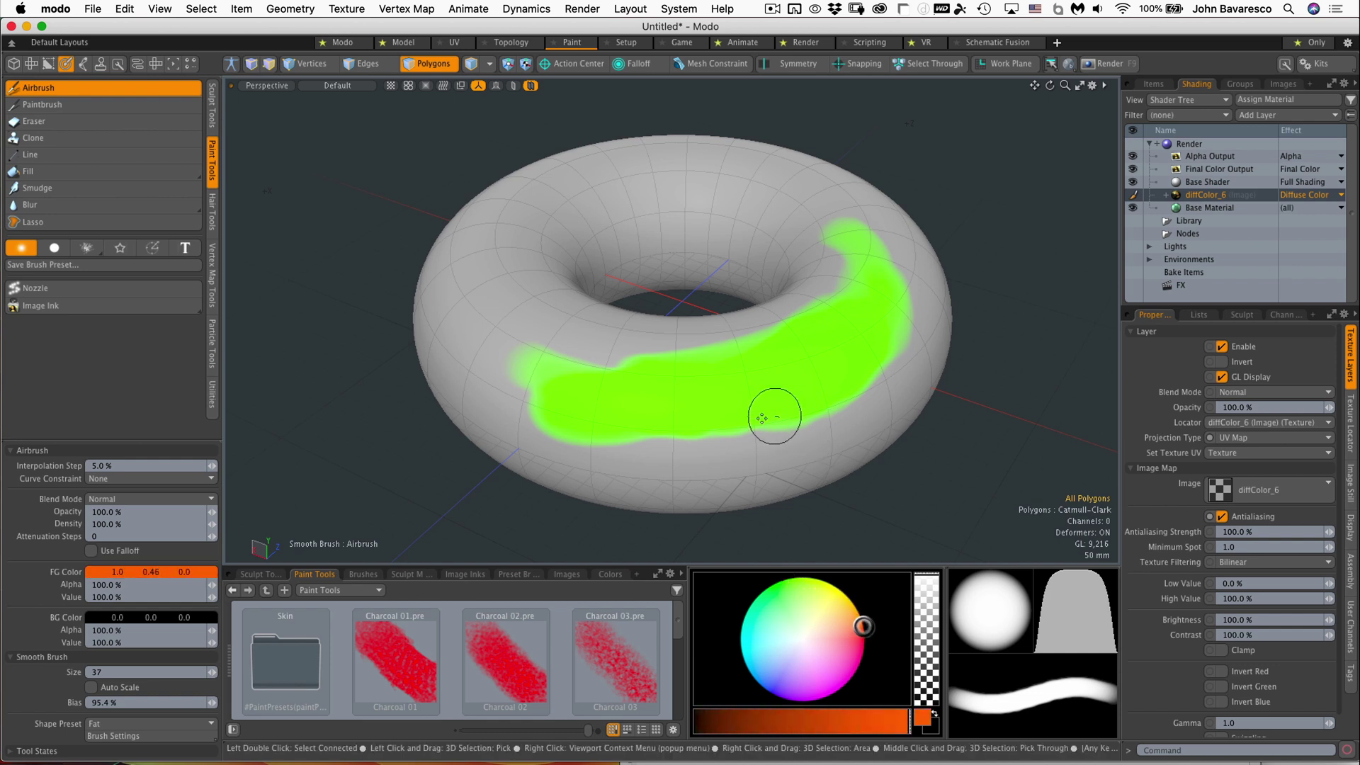
pyautogui.moveTo(715, 419)
pyautogui.mouseDown()
pyautogui.moveTo(853, 377)
pyautogui.moveTo(793, 424)
pyautogui.moveTo(822, 424)
pyautogui.moveTo(799, 446)
pyautogui.mouseUp()
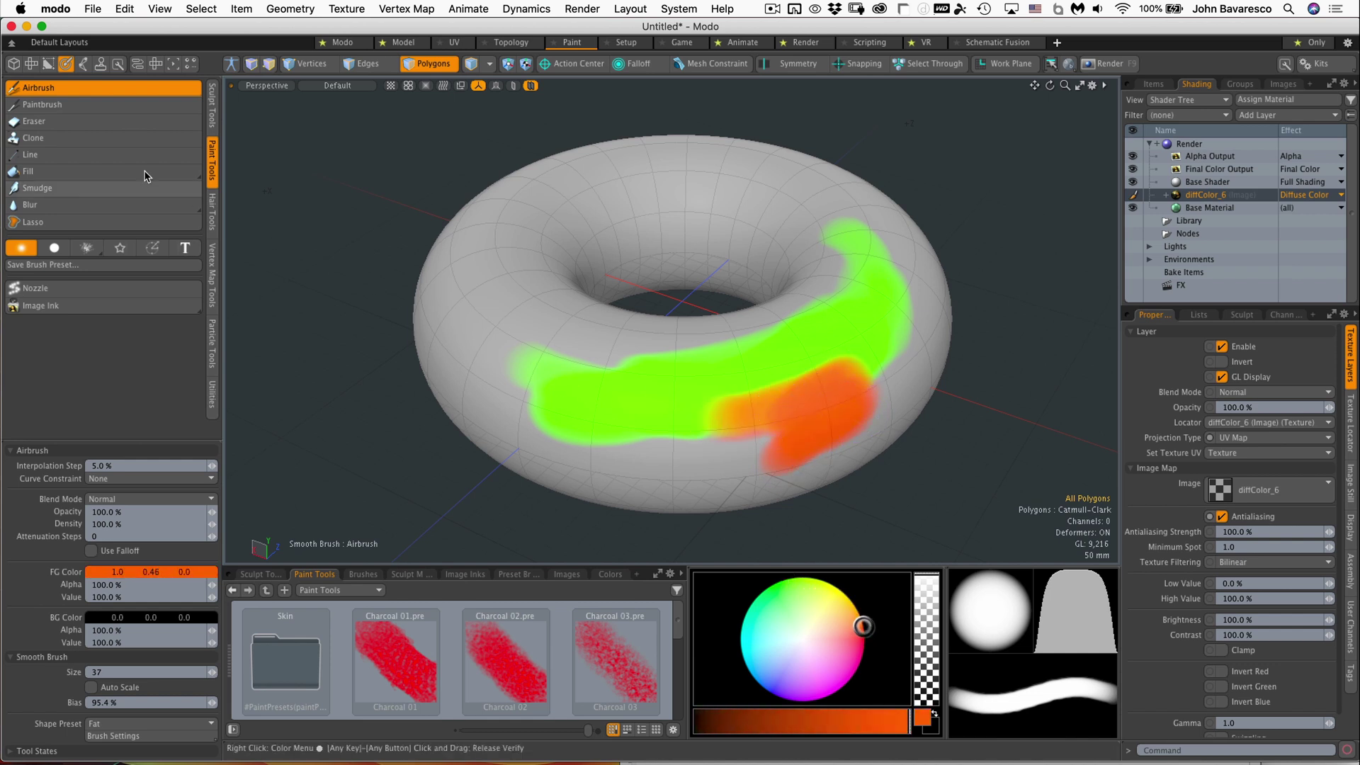
# Erase the lower edge of the green and orange band, and draw two straight orange lines across it with the Line tool
pyautogui.click(102, 122)
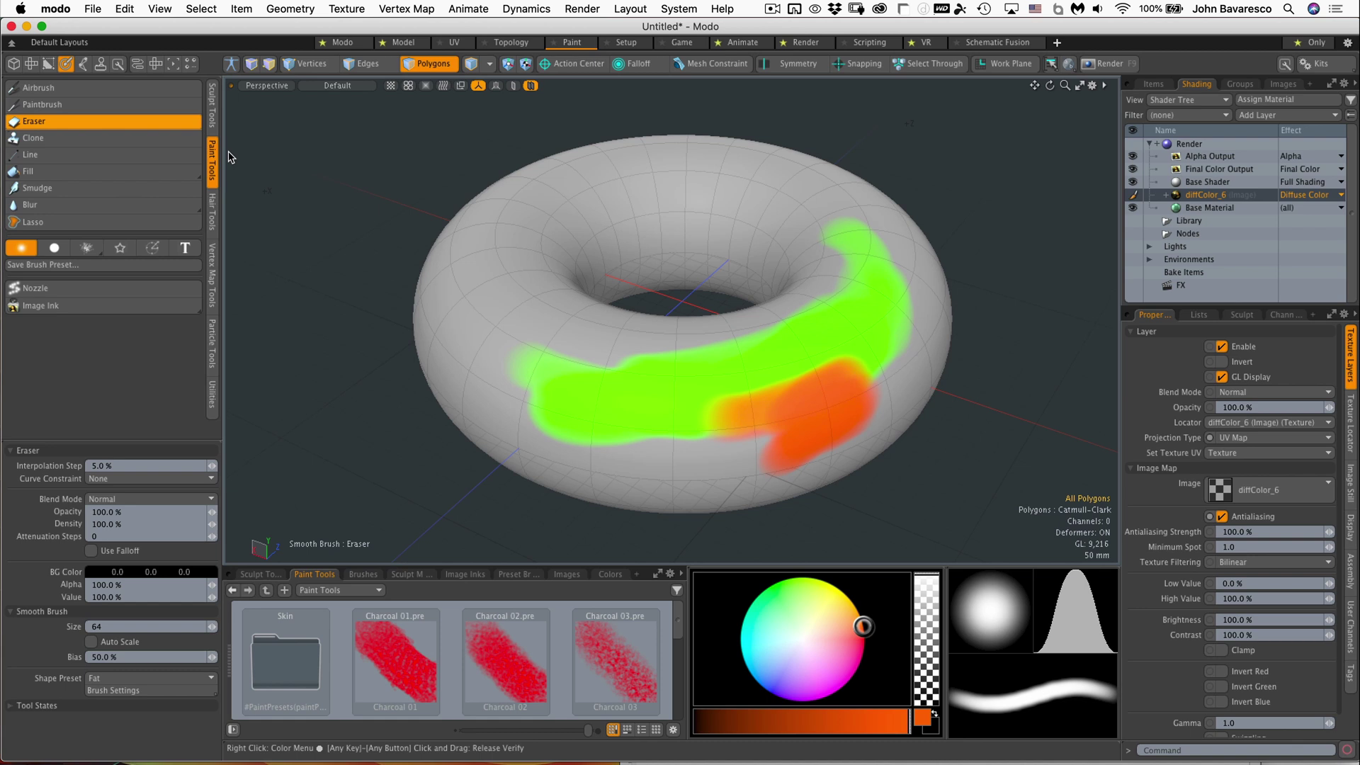
pyautogui.moveTo(719, 417)
pyautogui.mouseDown()
pyautogui.moveTo(731, 416)
pyautogui.moveTo(623, 421)
pyautogui.mouseUp()
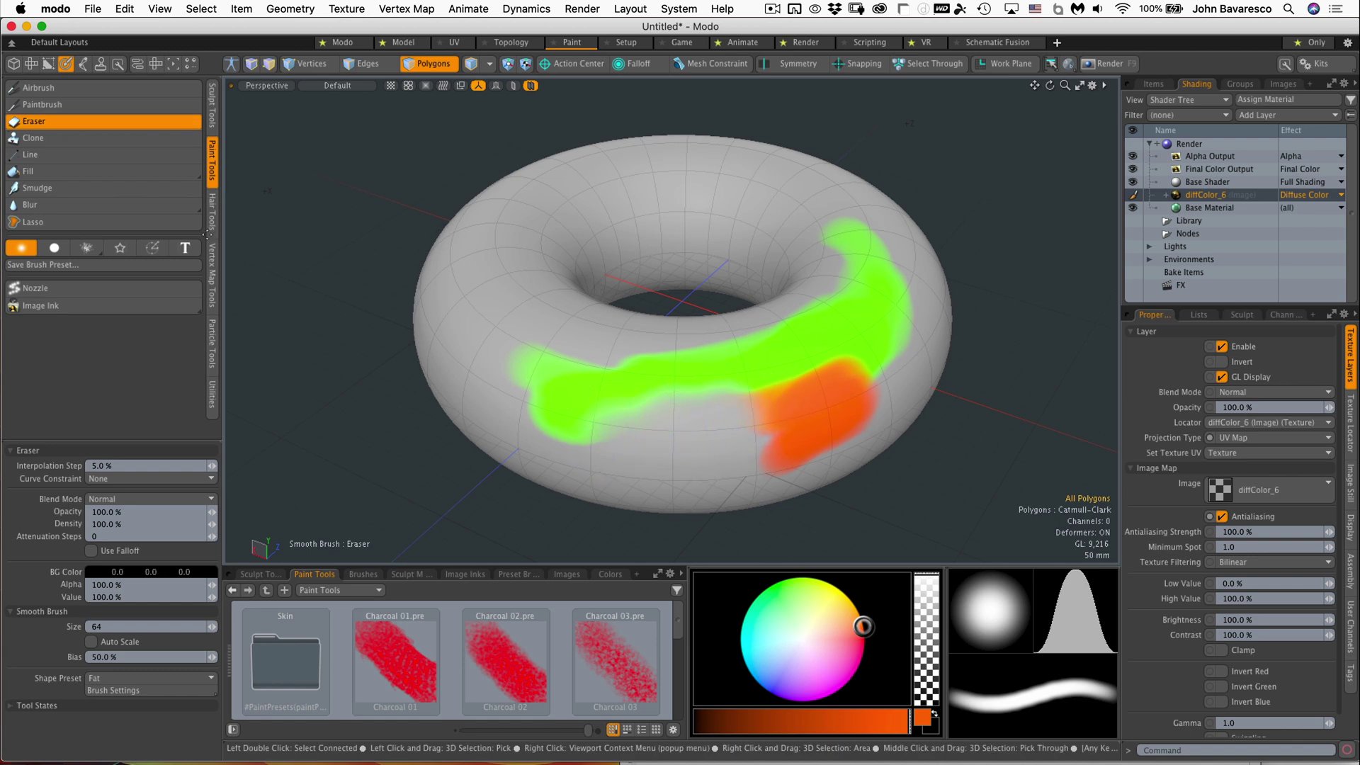
pyautogui.click(104, 155)
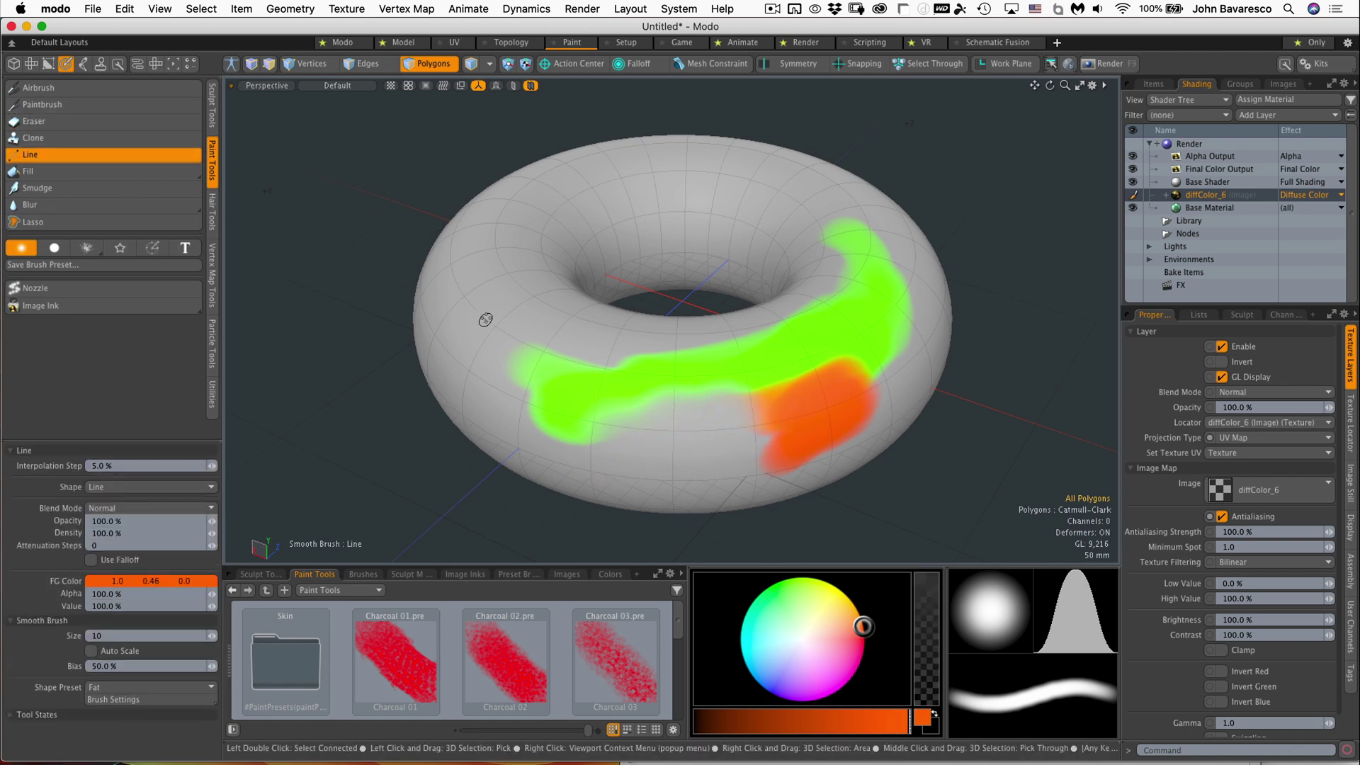
pyautogui.moveTo(654, 382); pyautogui.dragTo(654, 382)
pyautogui.moveTo(732, 364); pyautogui.dragTo(736, 362)
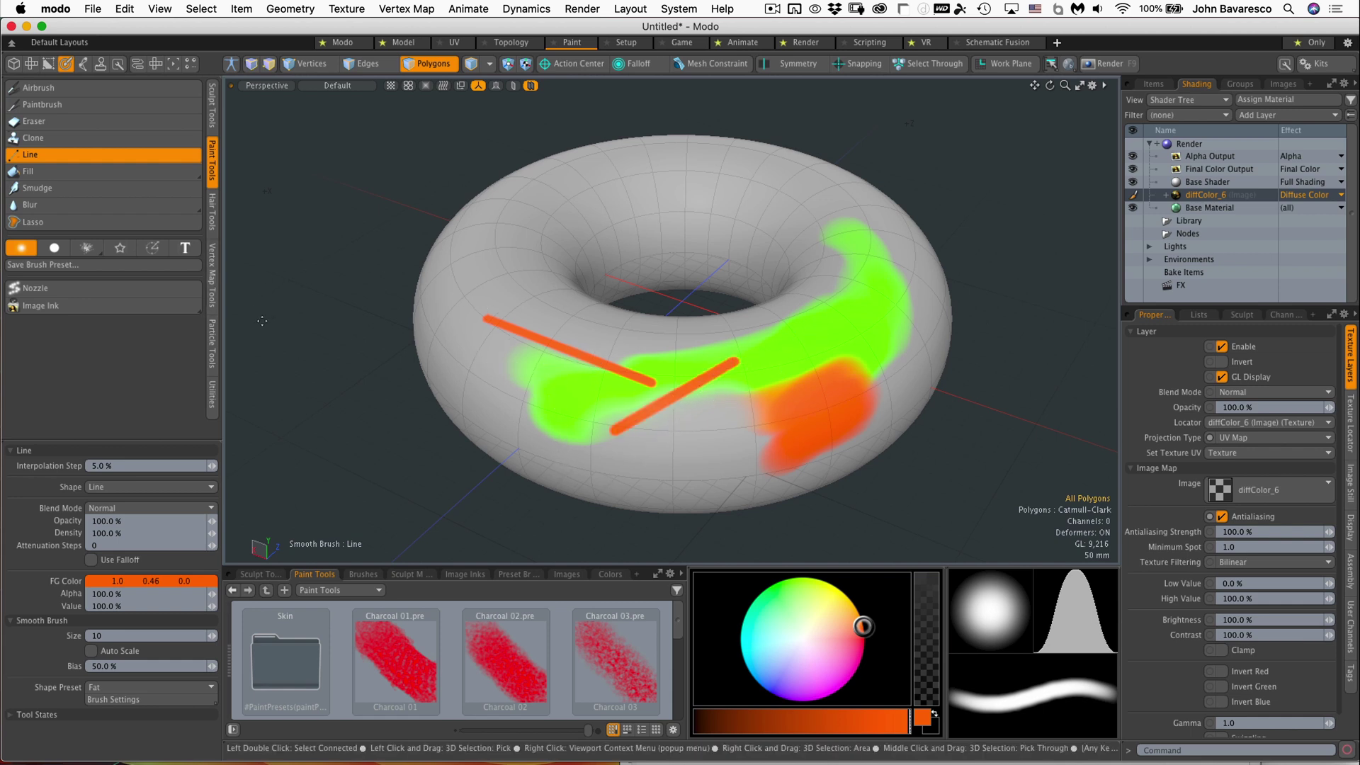
# Paint textured and dotted strokes around the torus with the Paintbrush, using presets such as Charcoal 03 and Scattered Dots 01
pyautogui.click(99, 104)
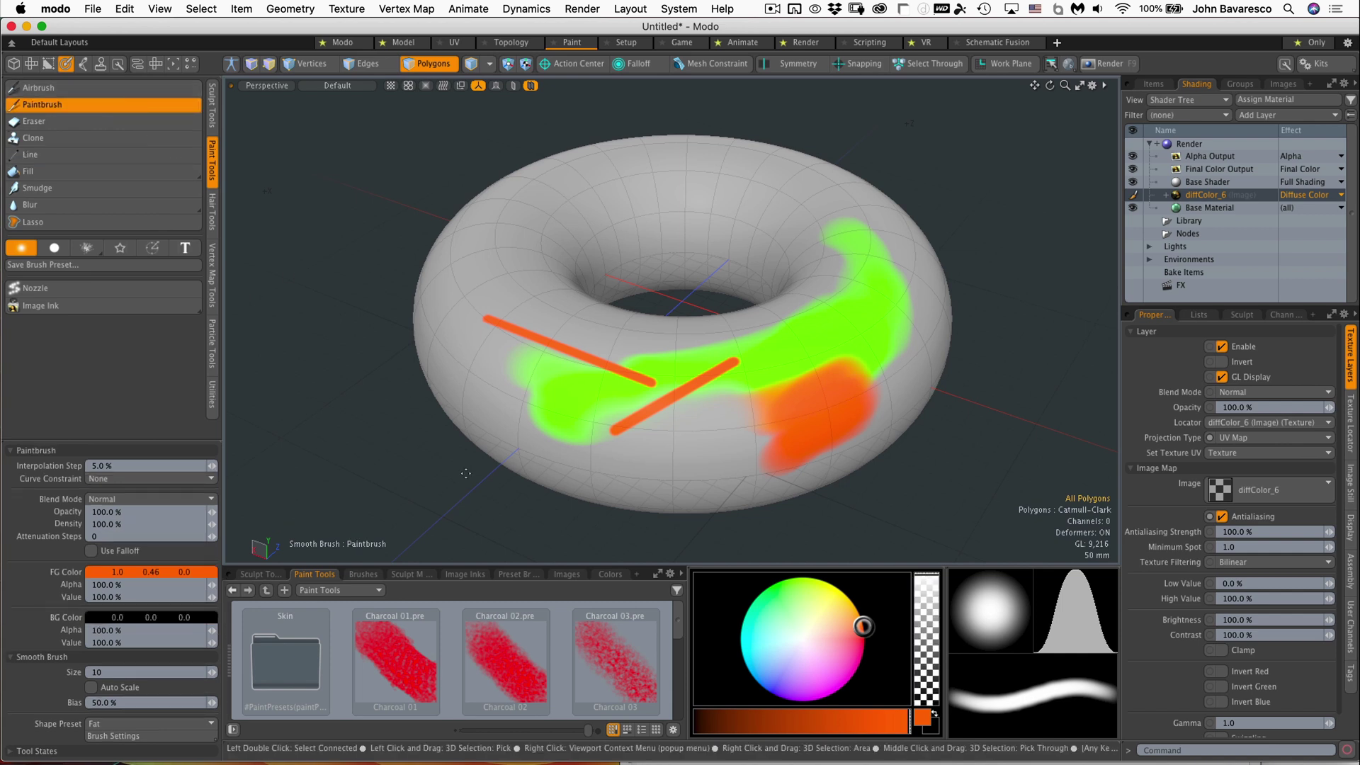
pyautogui.click(611, 636)
pyautogui.moveTo(826, 340)
pyautogui.mouseDown()
pyautogui.moveTo(808, 386)
pyautogui.moveTo(715, 430)
pyautogui.moveTo(696, 407)
pyautogui.moveTo(573, 376)
pyautogui.moveTo(488, 329)
pyautogui.moveTo(469, 294)
pyautogui.moveTo(483, 238)
pyautogui.moveTo(487, 248)
pyautogui.moveTo(579, 181)
pyautogui.moveTo(643, 194)
pyautogui.moveTo(735, 186)
pyautogui.moveTo(865, 269)
pyautogui.mouseUp()
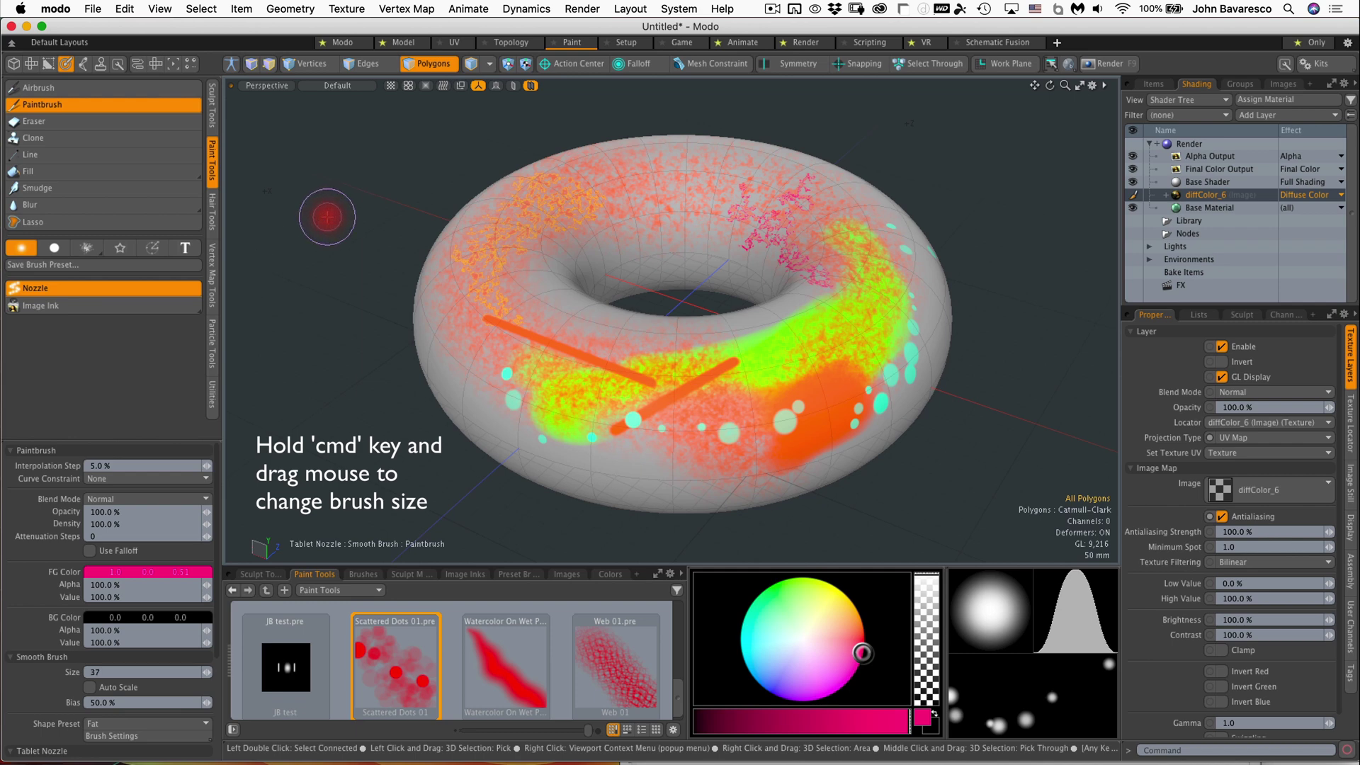
# Adjust the Paintbrush interactively in the viewport to size 41 and a falloff bias of 89.9 %
pyautogui.keyDown('super'); pyautogui.moveTo(358, 206); pyautogui.dragTo(395, 207); pyautogui.keyUp('super')
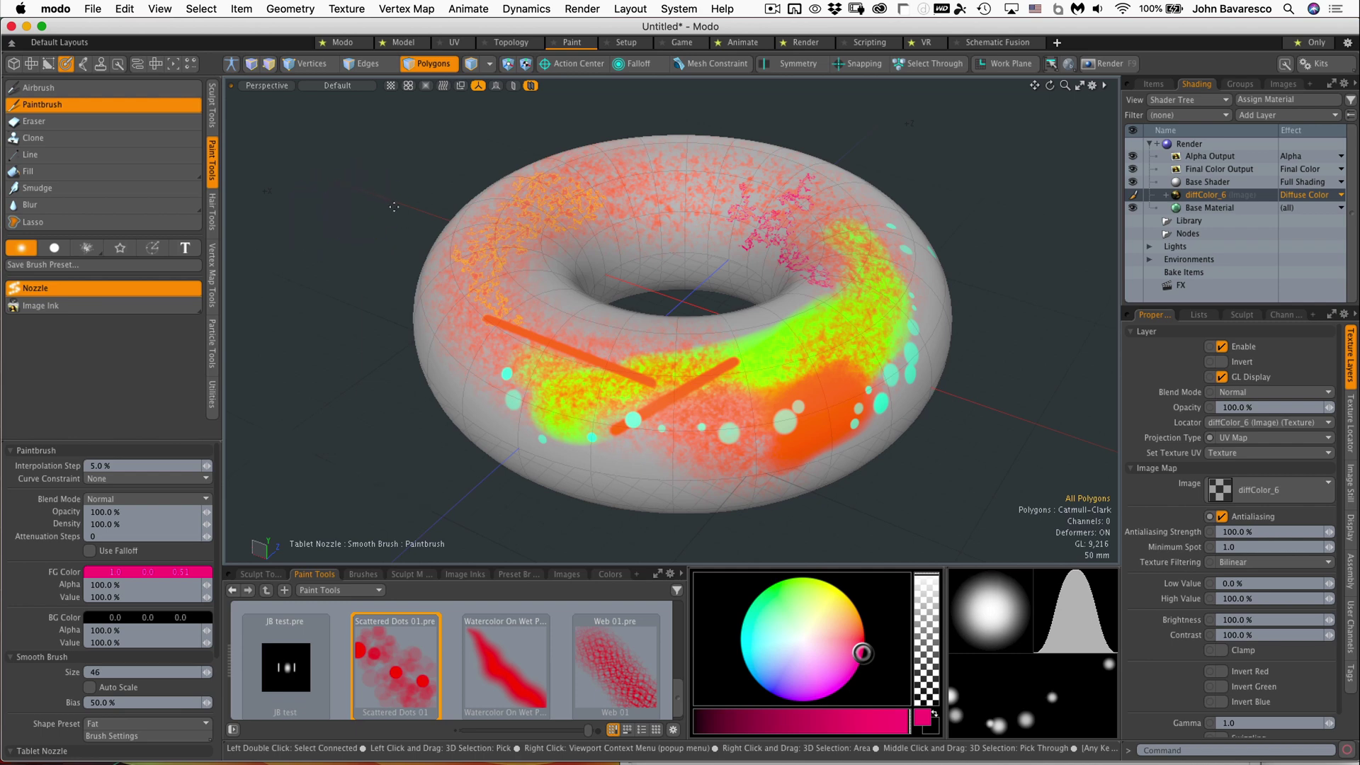
pyautogui.press('ctrl')
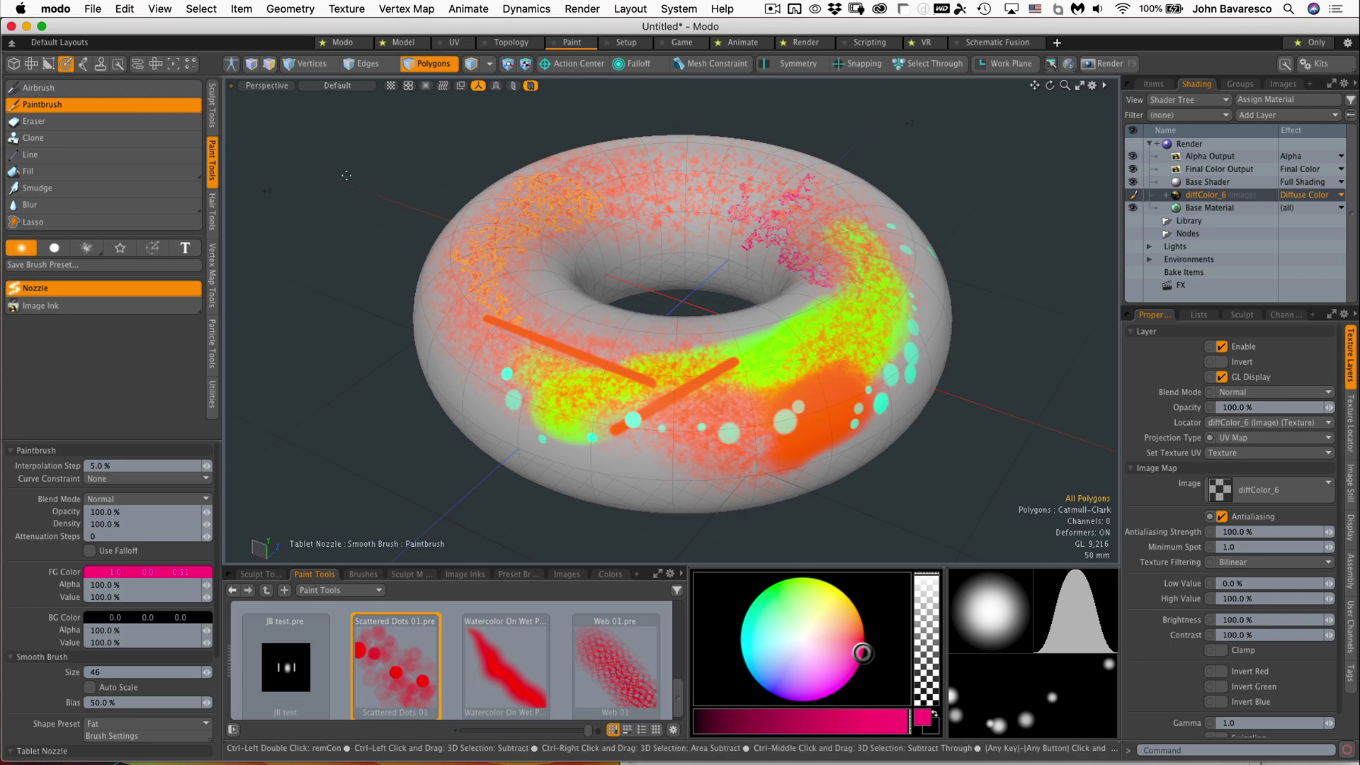
pyautogui.keyDown('ctrl'); pyautogui.keyDown('super'); pyautogui.moveTo(349, 188); pyautogui.dragTo(349, 182); pyautogui.keyUp('super'); pyautogui.keyUp('ctrl')
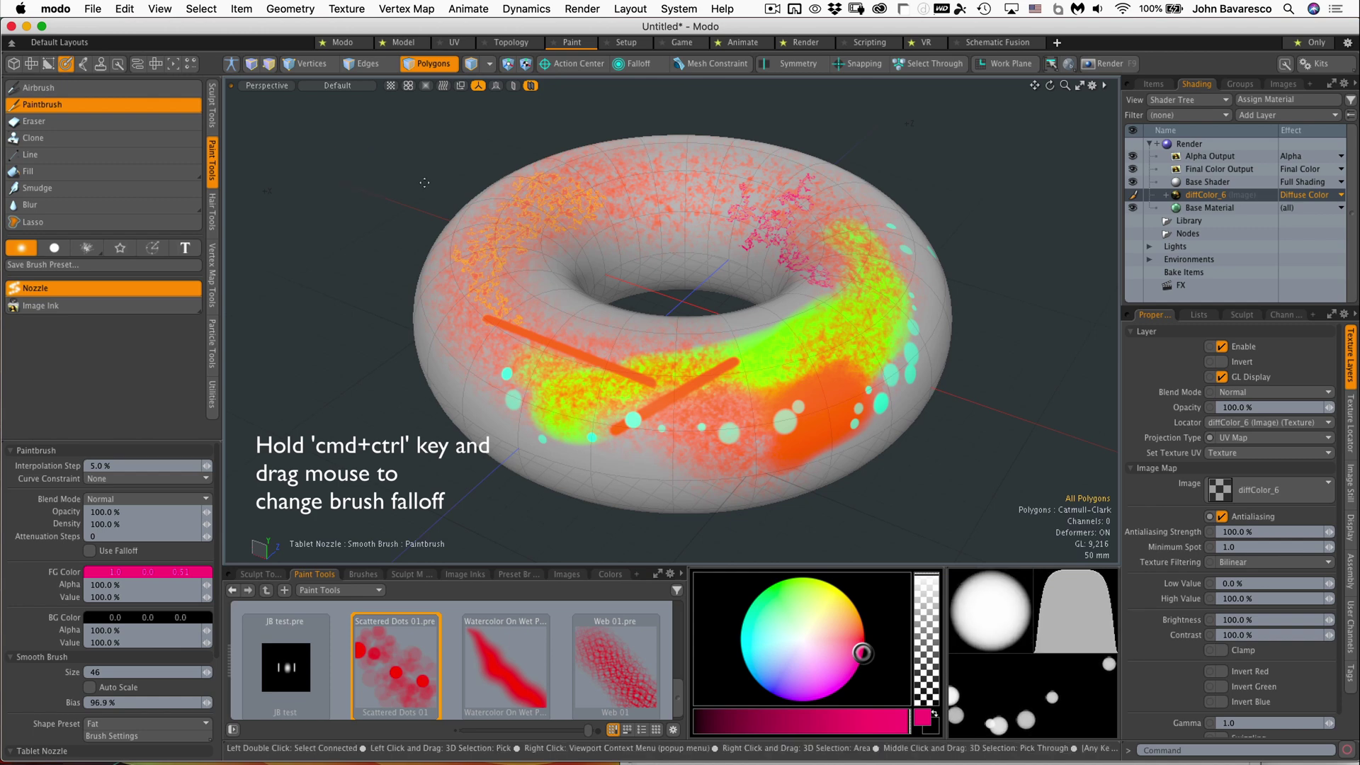
pyautogui.moveTo(304, 195); pyautogui.dragTo(304, 195, button='right')
pyautogui.keyDown('ctrl'); pyautogui.keyDown('super'); pyautogui.moveTo(317, 180); pyautogui.dragTo(320, 181); pyautogui.keyUp('super'); pyautogui.keyUp('ctrl')
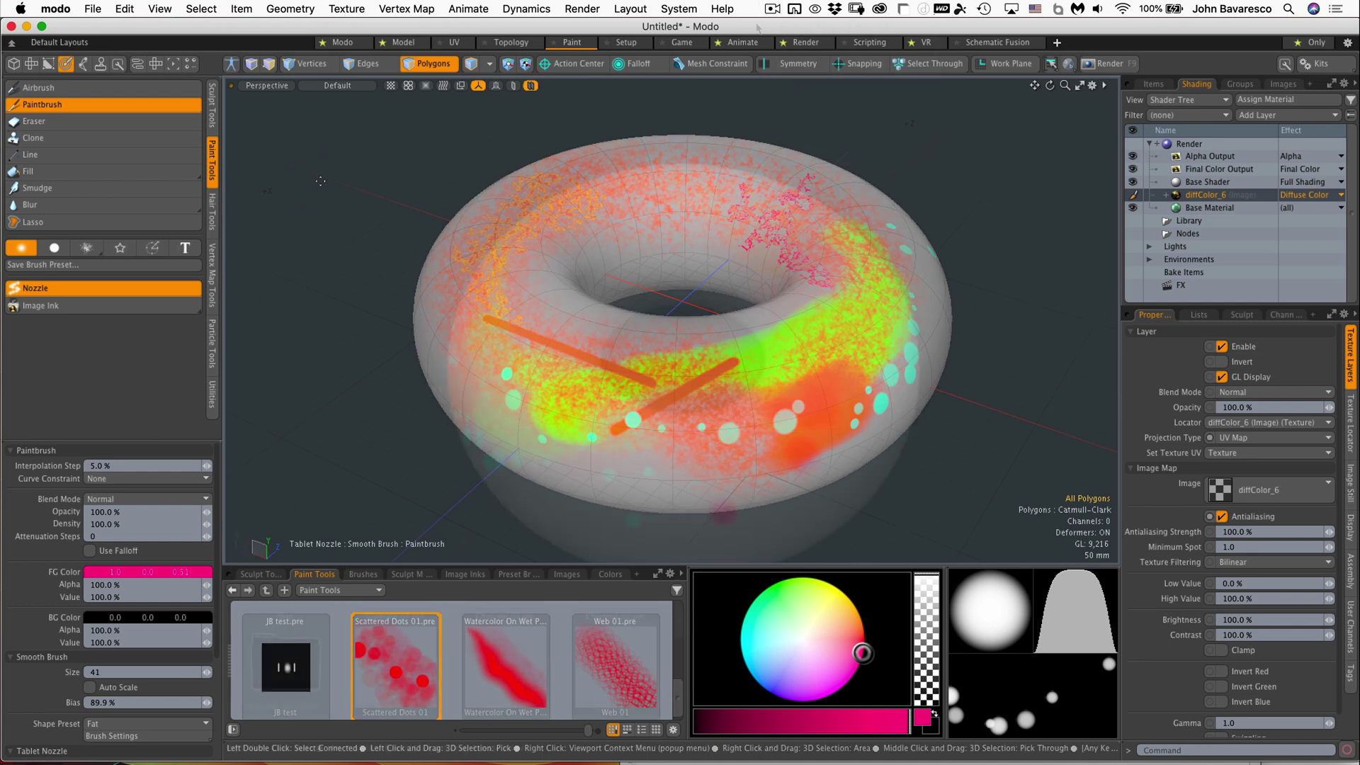
pyautogui.rightClick(1196, 198)
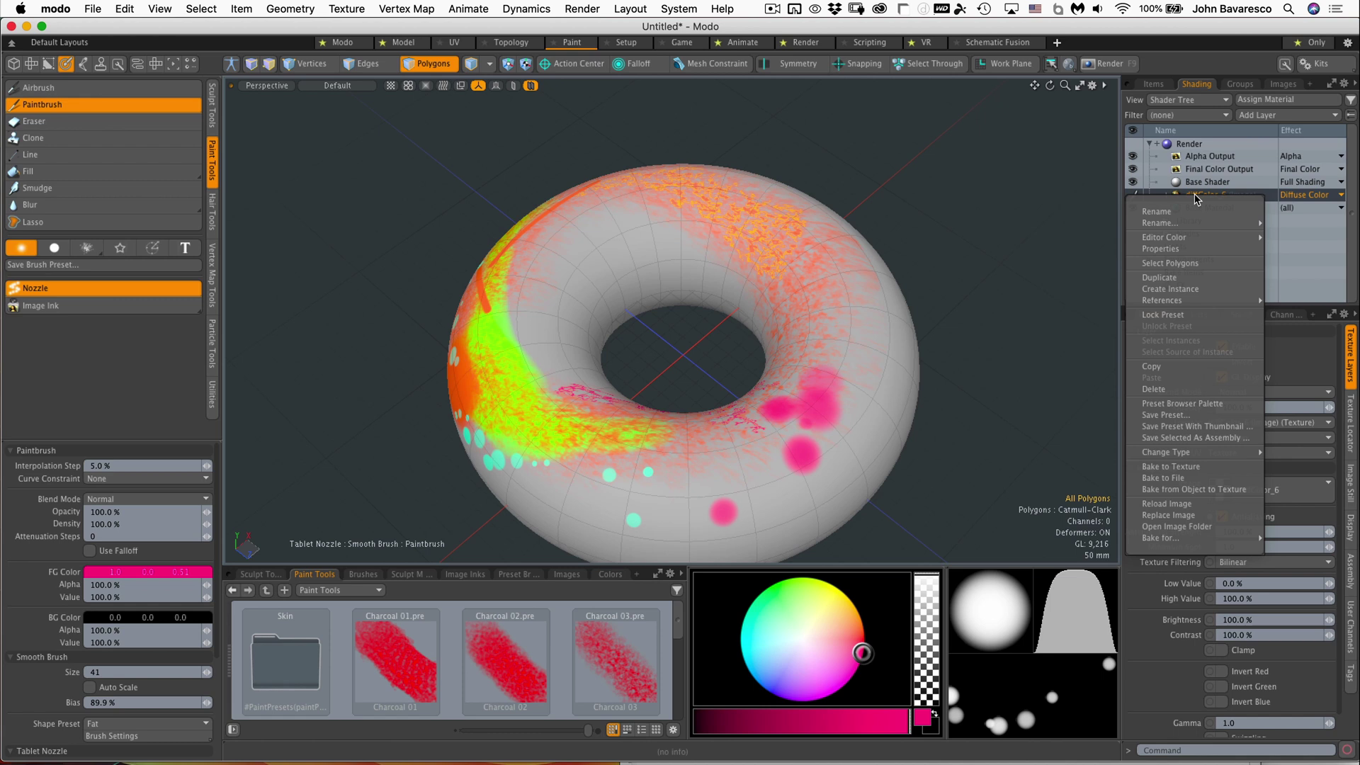
pyautogui.moveTo(1197, 451)
pyautogui.press('Escape')
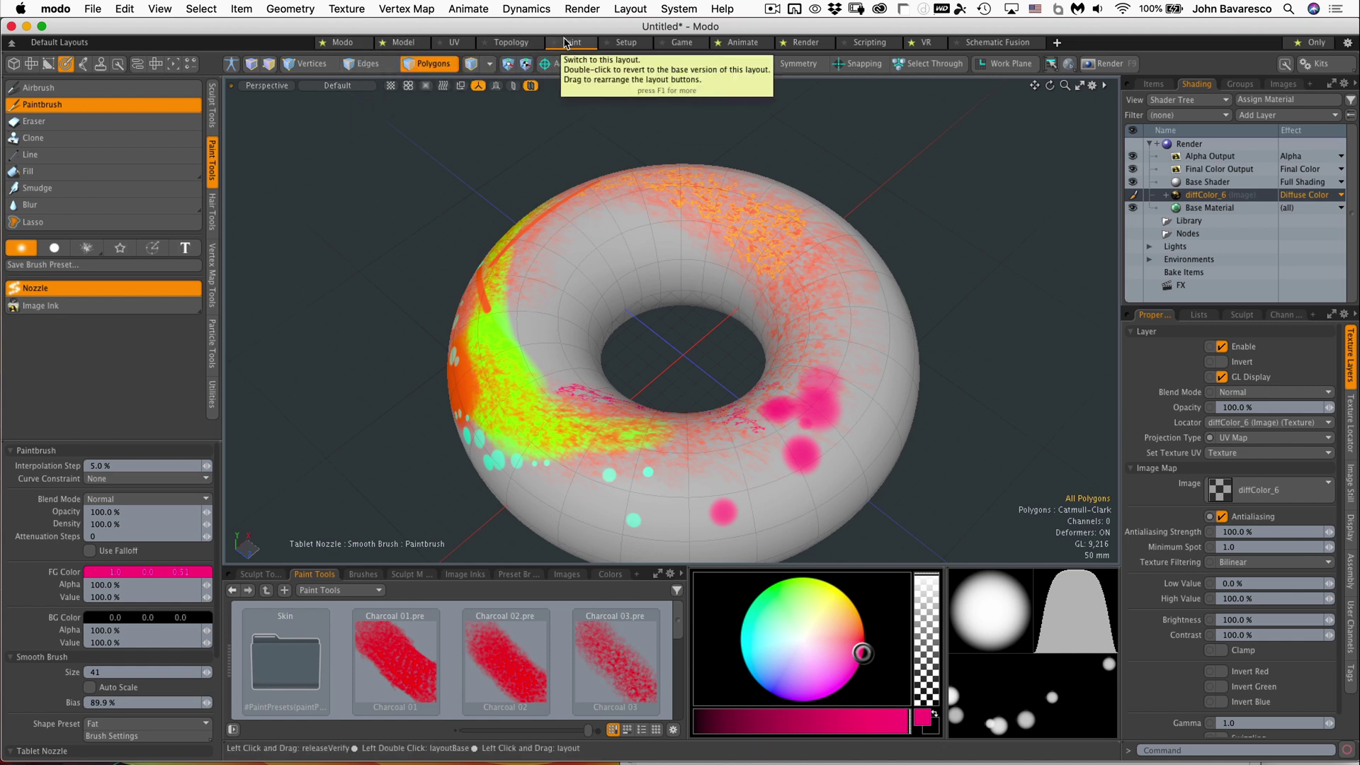
# In the UV layout, paint thick pink strokes directly on the torus's UV map and pink dots across its surface in the 3D view
pyautogui.click(466, 43)
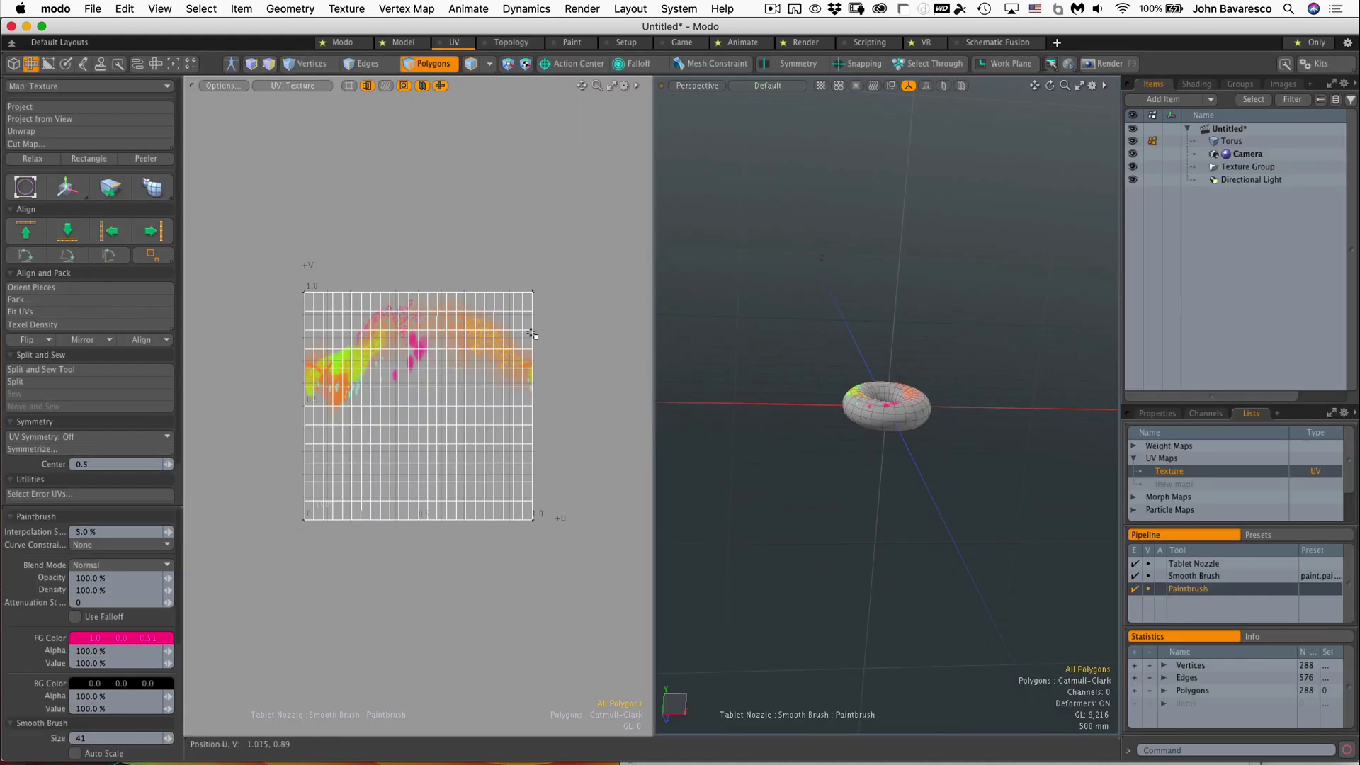
pyautogui.scroll(4, 470, 382)
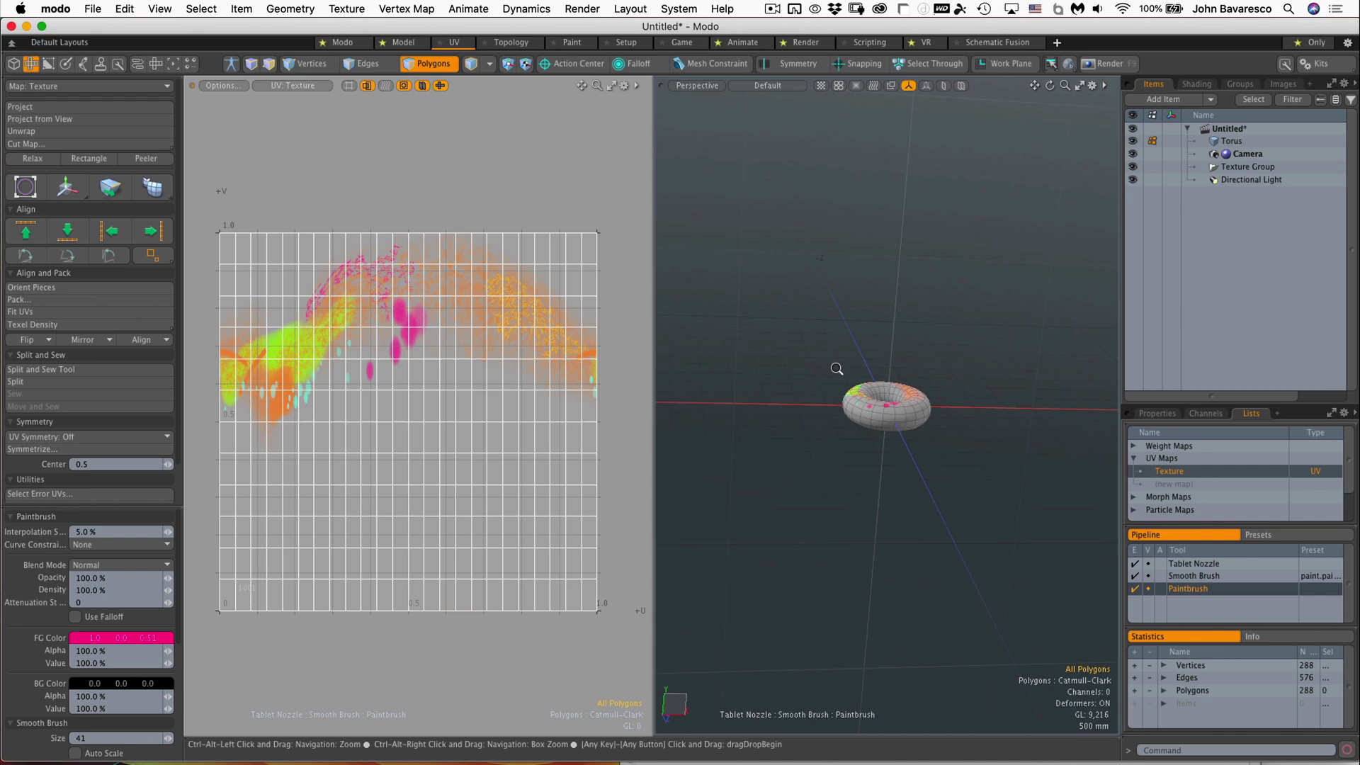
pyautogui.scroll(5, 836, 370)
pyautogui.moveTo(994, 344)
pyautogui.keyDown('alt'); pyautogui.mouseDown()
pyautogui.moveTo(868, 252)
pyautogui.moveTo(889, 398)
pyautogui.moveTo(848, 498)
pyautogui.moveTo(821, 502)
pyautogui.mouseUp(); pyautogui.keyUp('alt')
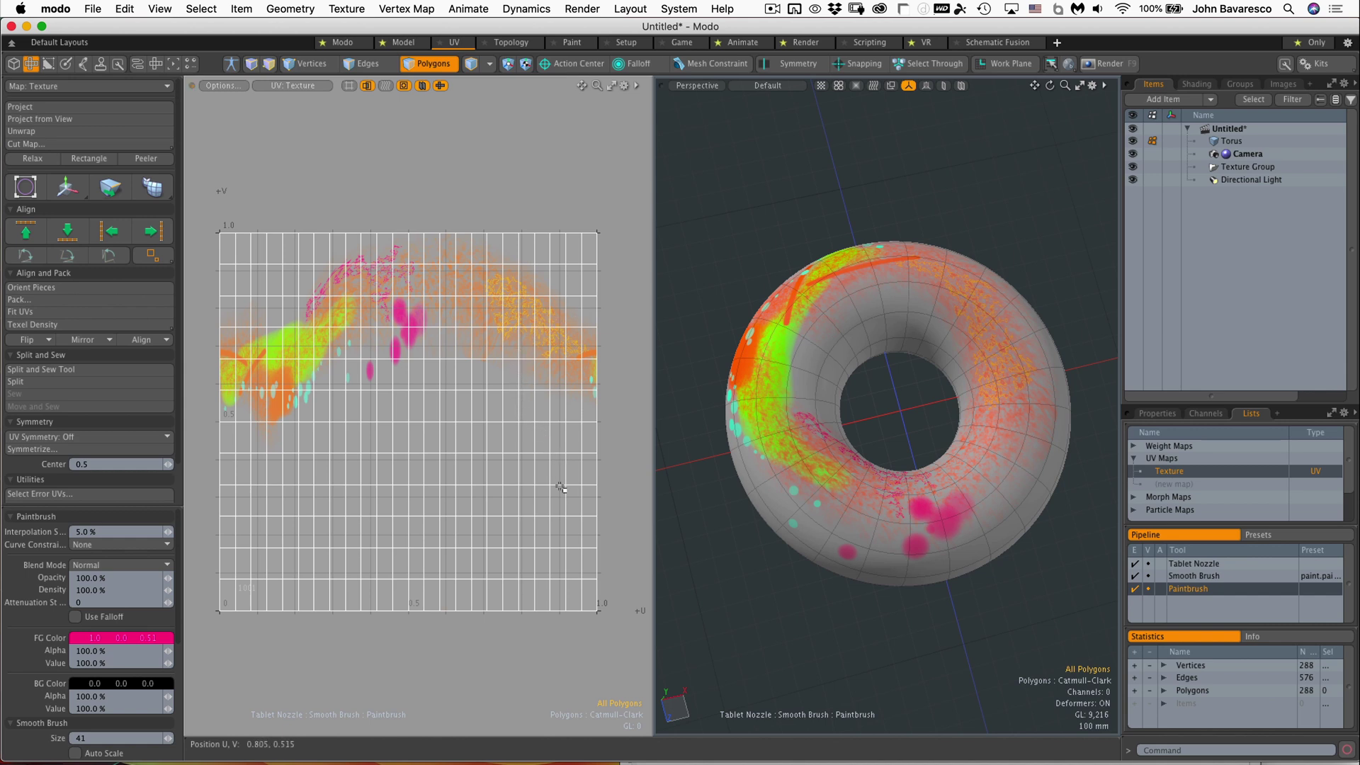
pyautogui.moveTo(556, 457)
pyautogui.mouseDown()
pyautogui.moveTo(542, 395)
pyautogui.moveTo(491, 396)
pyautogui.moveTo(477, 339)
pyautogui.moveTo(501, 354)
pyautogui.moveTo(481, 448)
pyautogui.moveTo(517, 452)
pyautogui.moveTo(524, 467)
pyautogui.moveTo(494, 502)
pyautogui.moveTo(468, 431)
pyautogui.mouseUp()
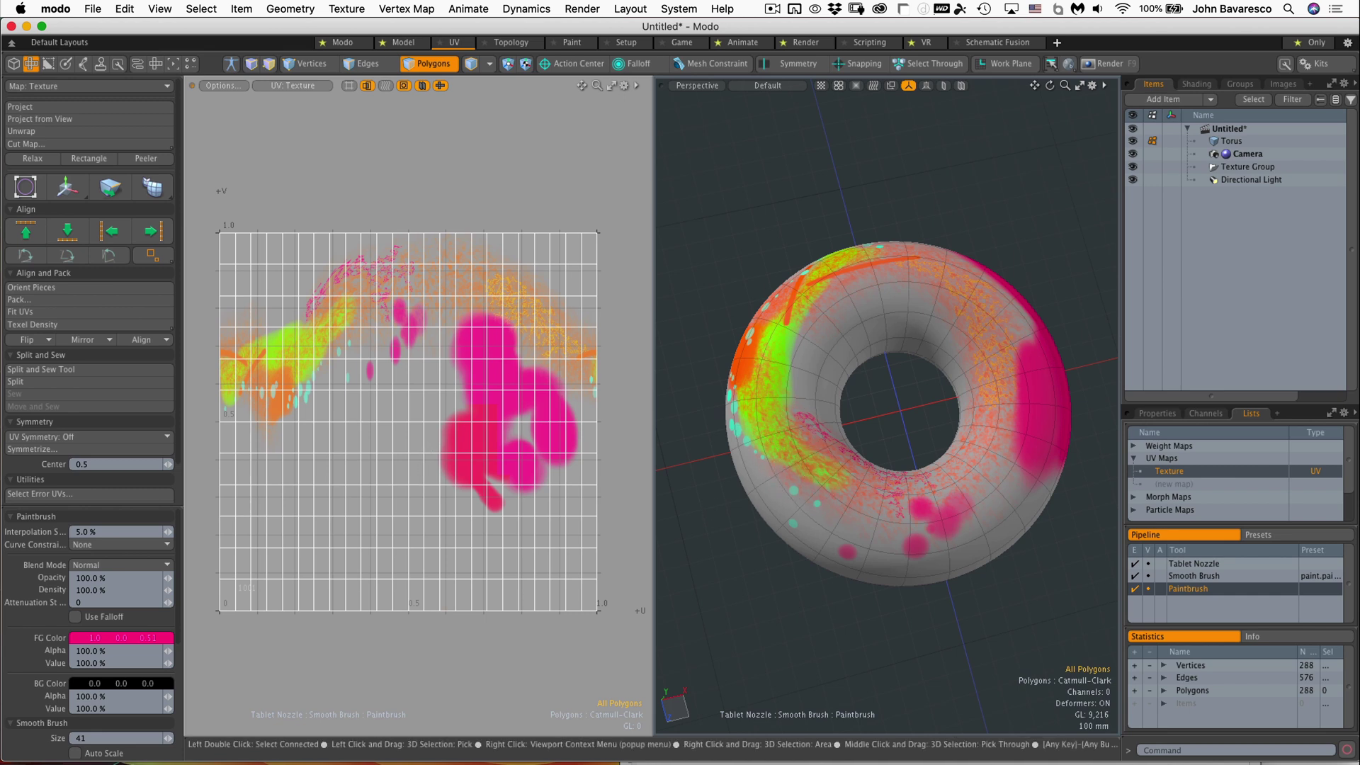
pyautogui.moveTo(425, 471)
pyautogui.mouseDown()
pyautogui.moveTo(301, 470)
pyautogui.moveTo(333, 311)
pyautogui.moveTo(380, 411)
pyautogui.moveTo(413, 416)
pyautogui.mouseUp()
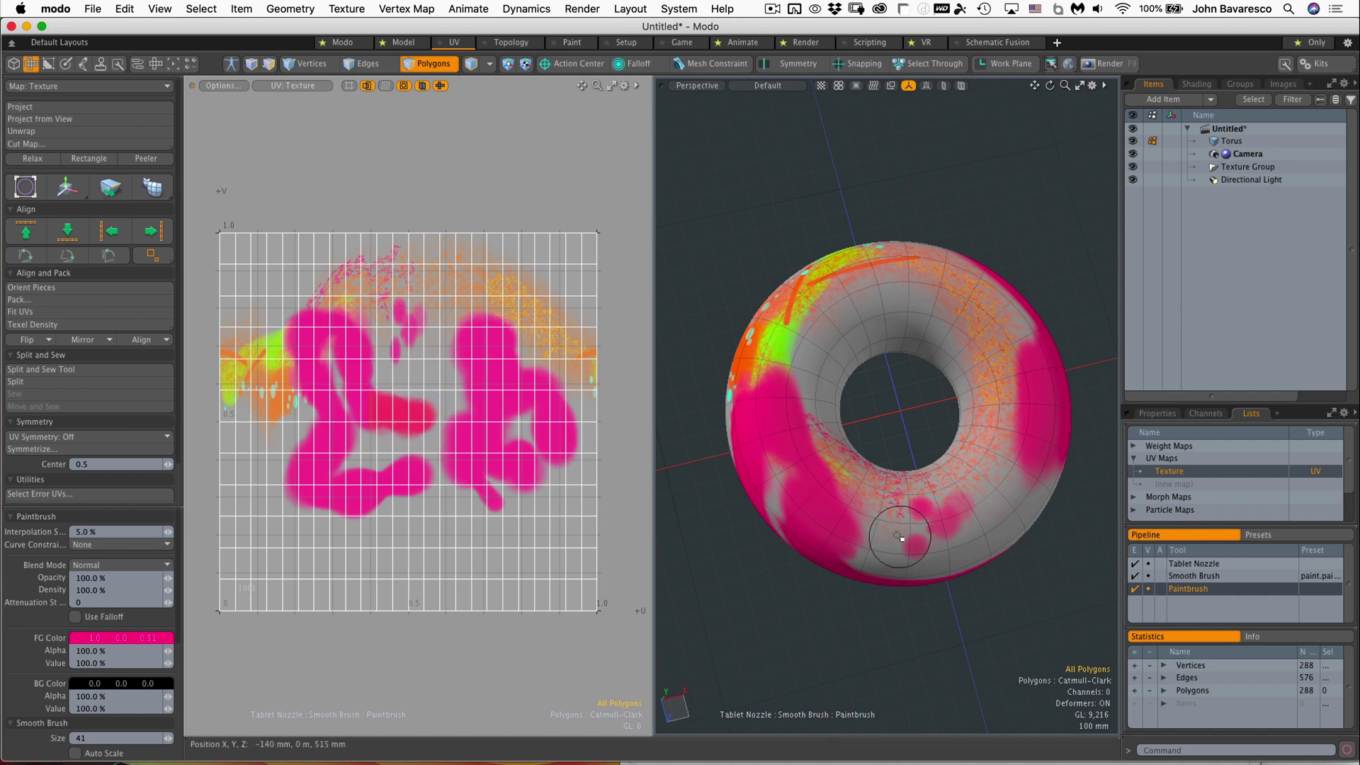
pyautogui.moveTo(868, 516); pyautogui.dragTo(924, 520)
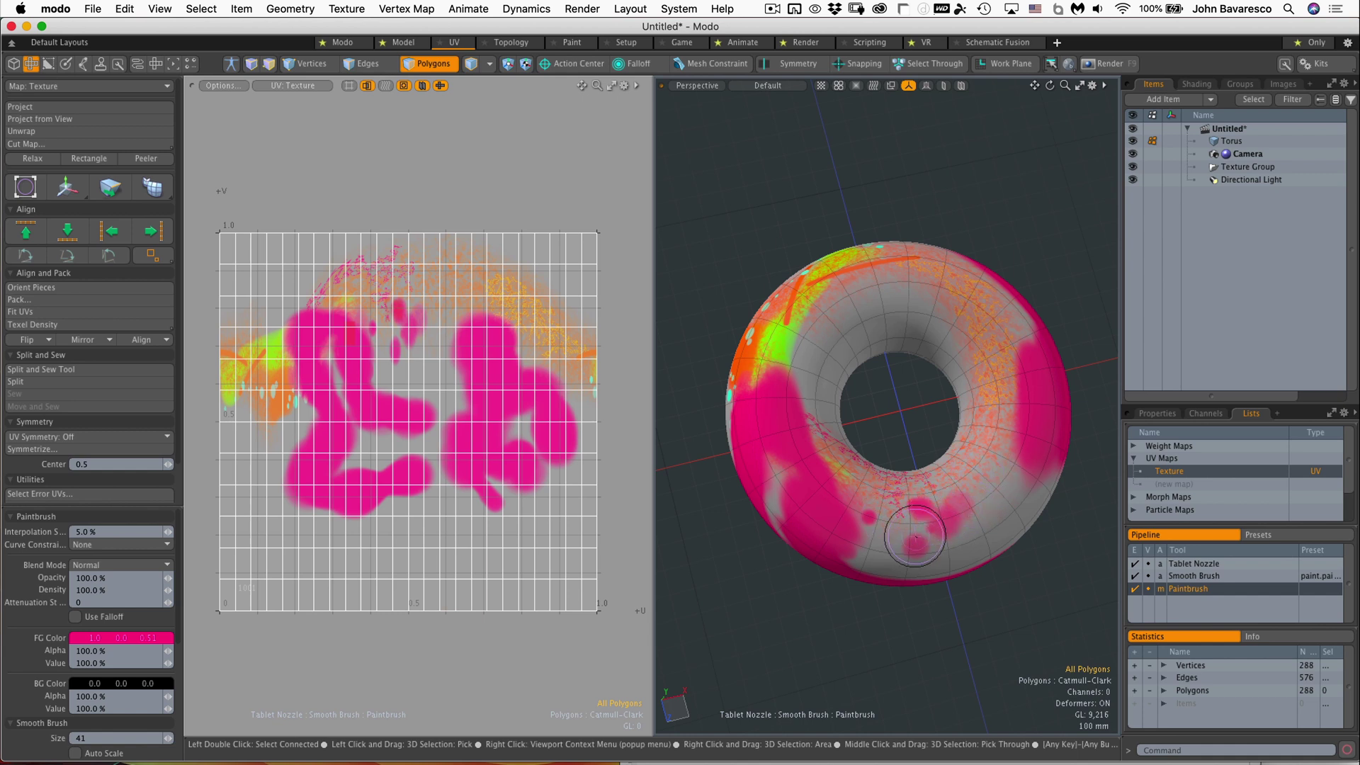
pyautogui.moveTo(876, 519); pyautogui.dragTo(974, 519)
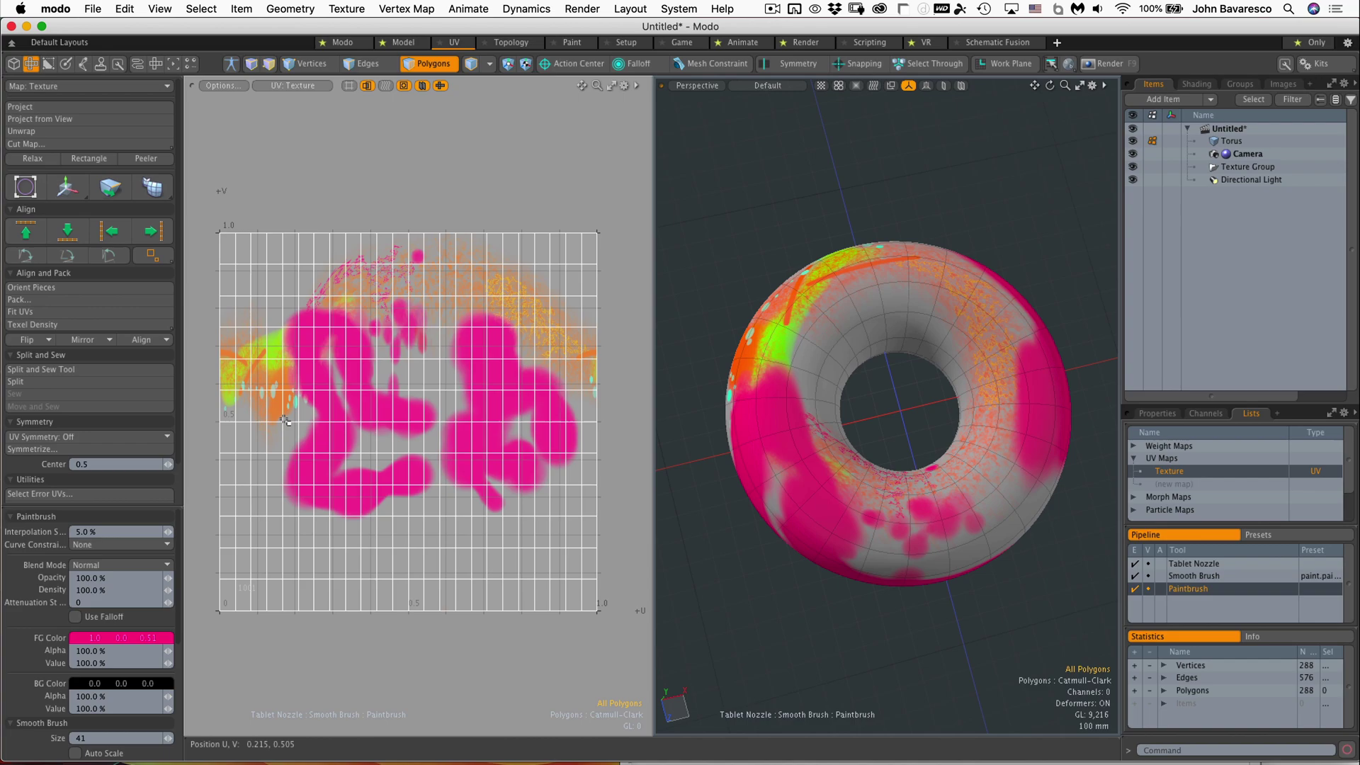